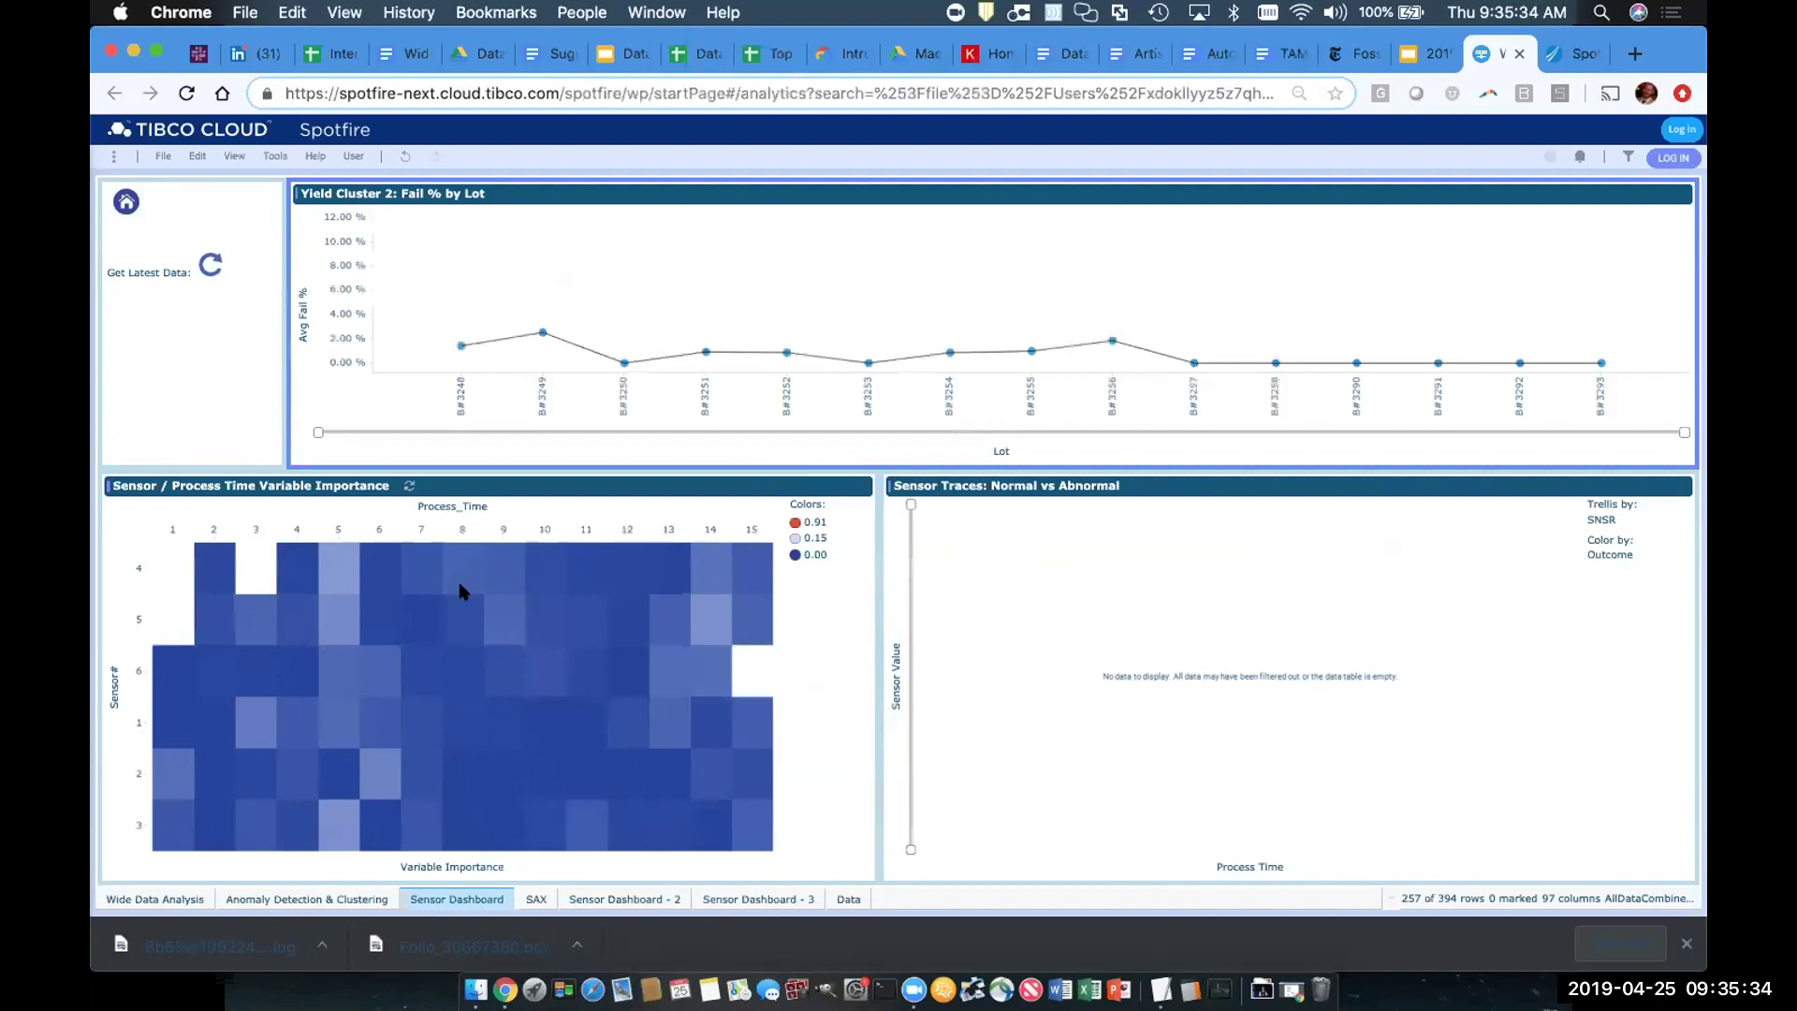
Step: Refresh the data, widen lots to B#3248–B#3308, then mark lots B#3294–B#3306 and sensor 4's heat-map row
mouse_move(463, 610)
left_click(212, 271)
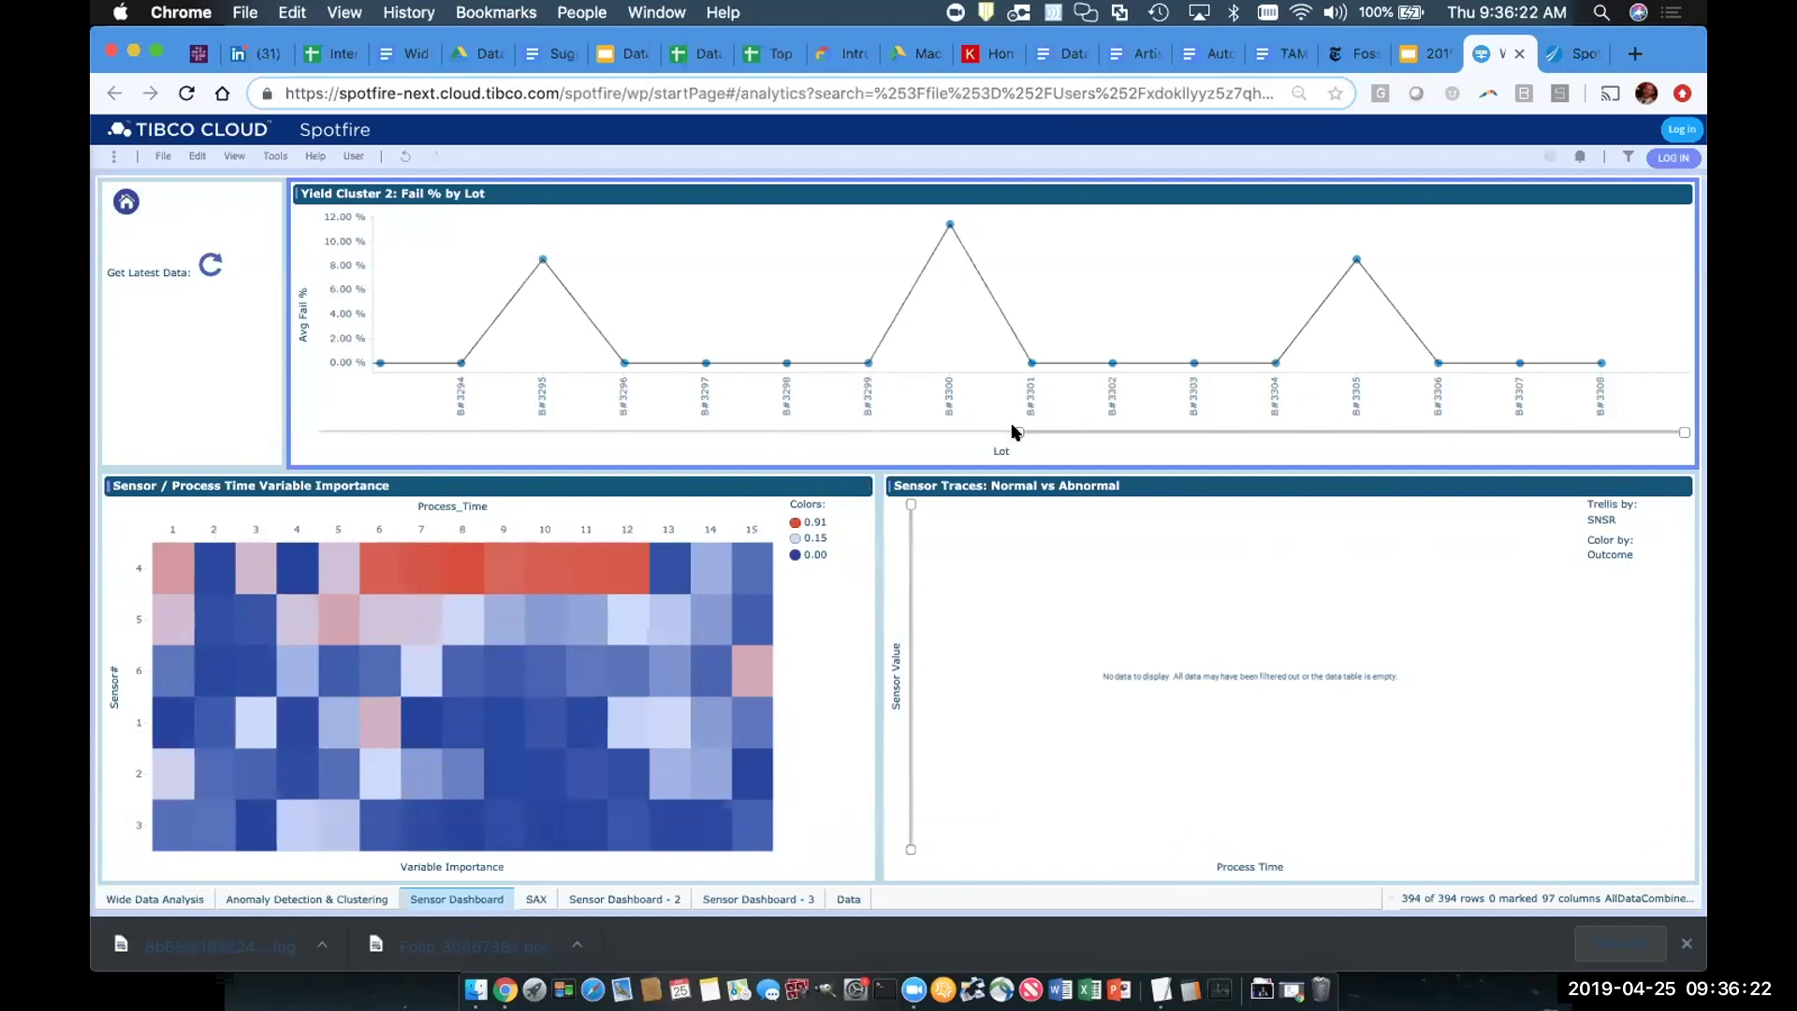
left_click_drag(1018, 433, 309, 431)
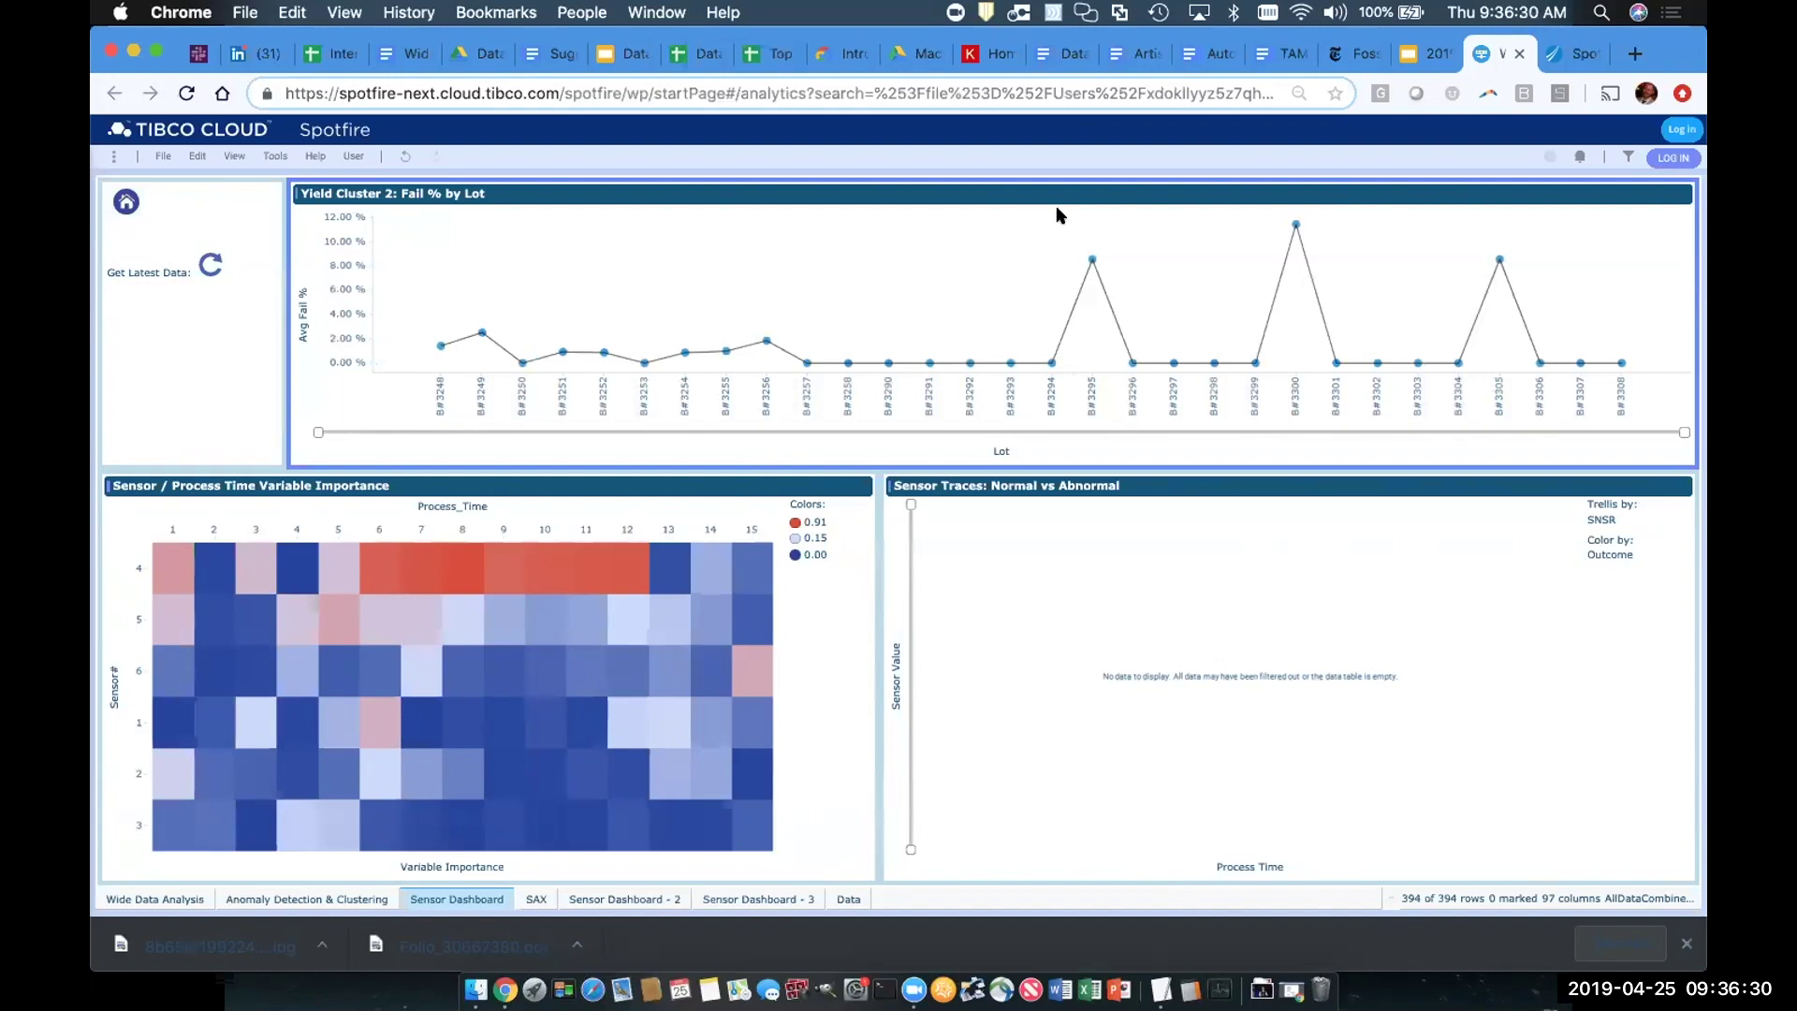
left_click_drag(1052, 214, 1560, 411)
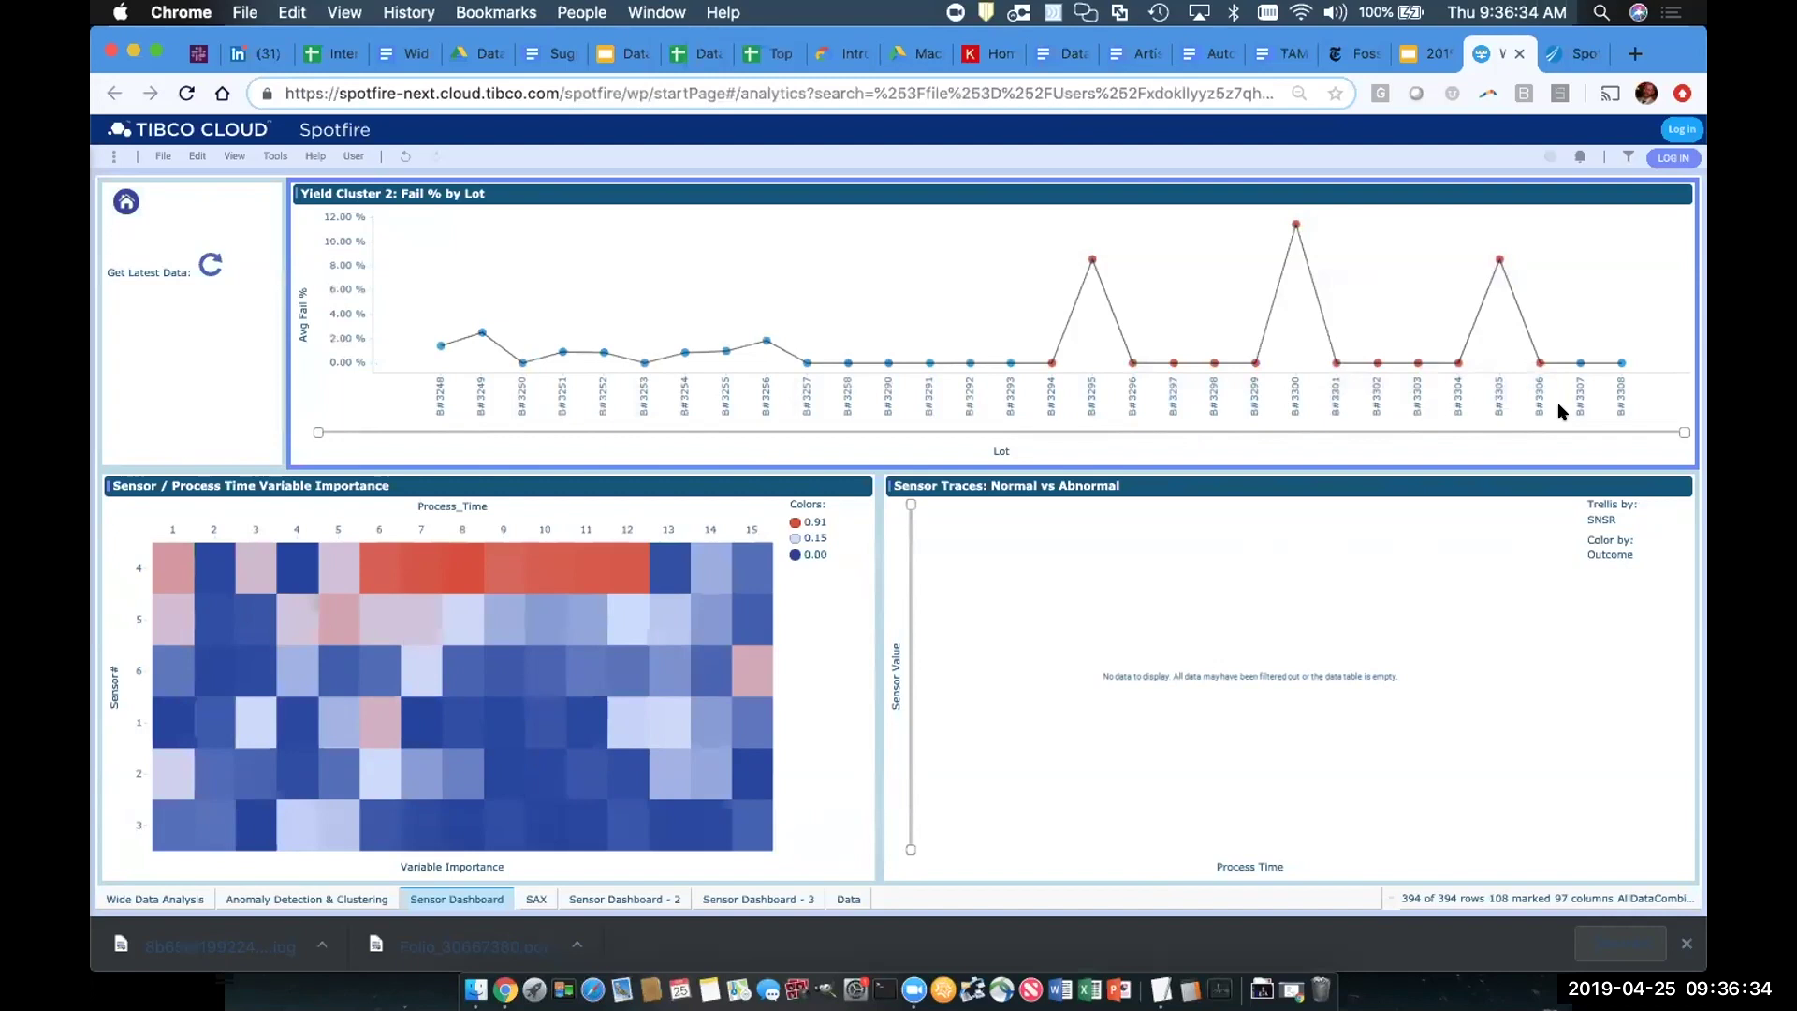
left_click_drag(211, 560, 711, 584)
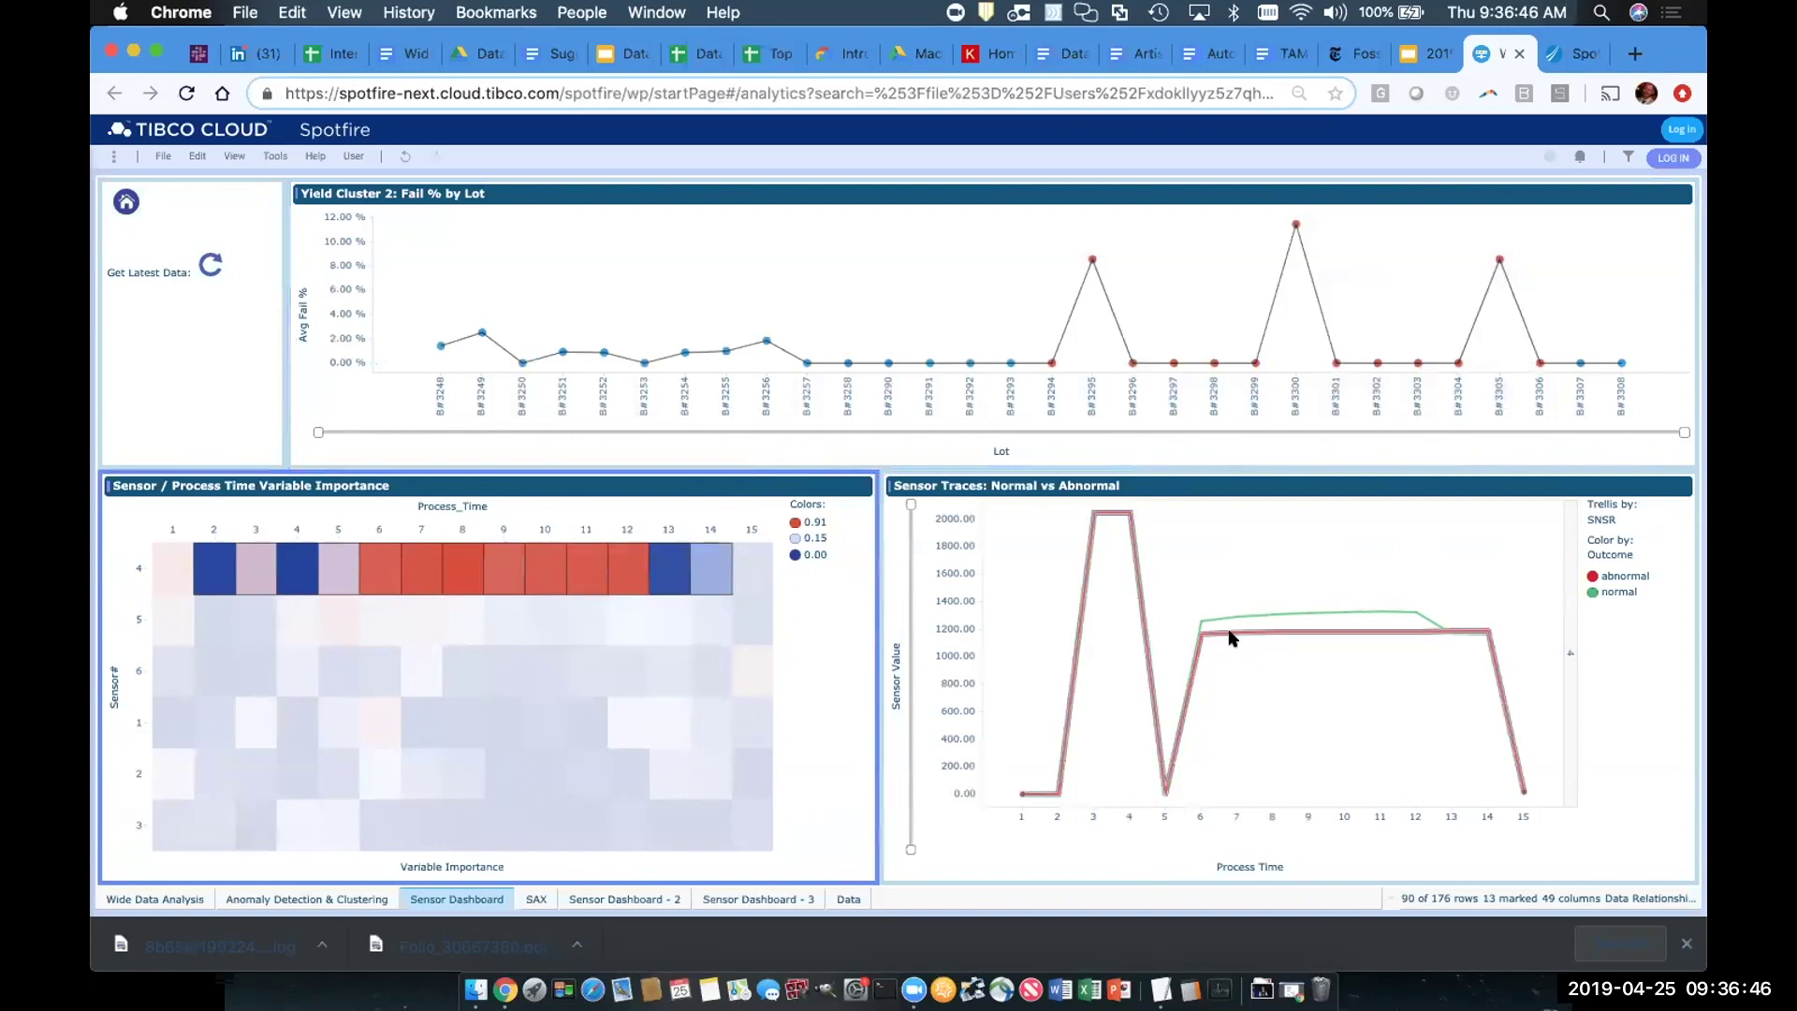
Step: Compare sensor 4's abnormal trace near 1,180 with the normal trace near 1,300 over process times 6–12
mouse_move(1228, 653)
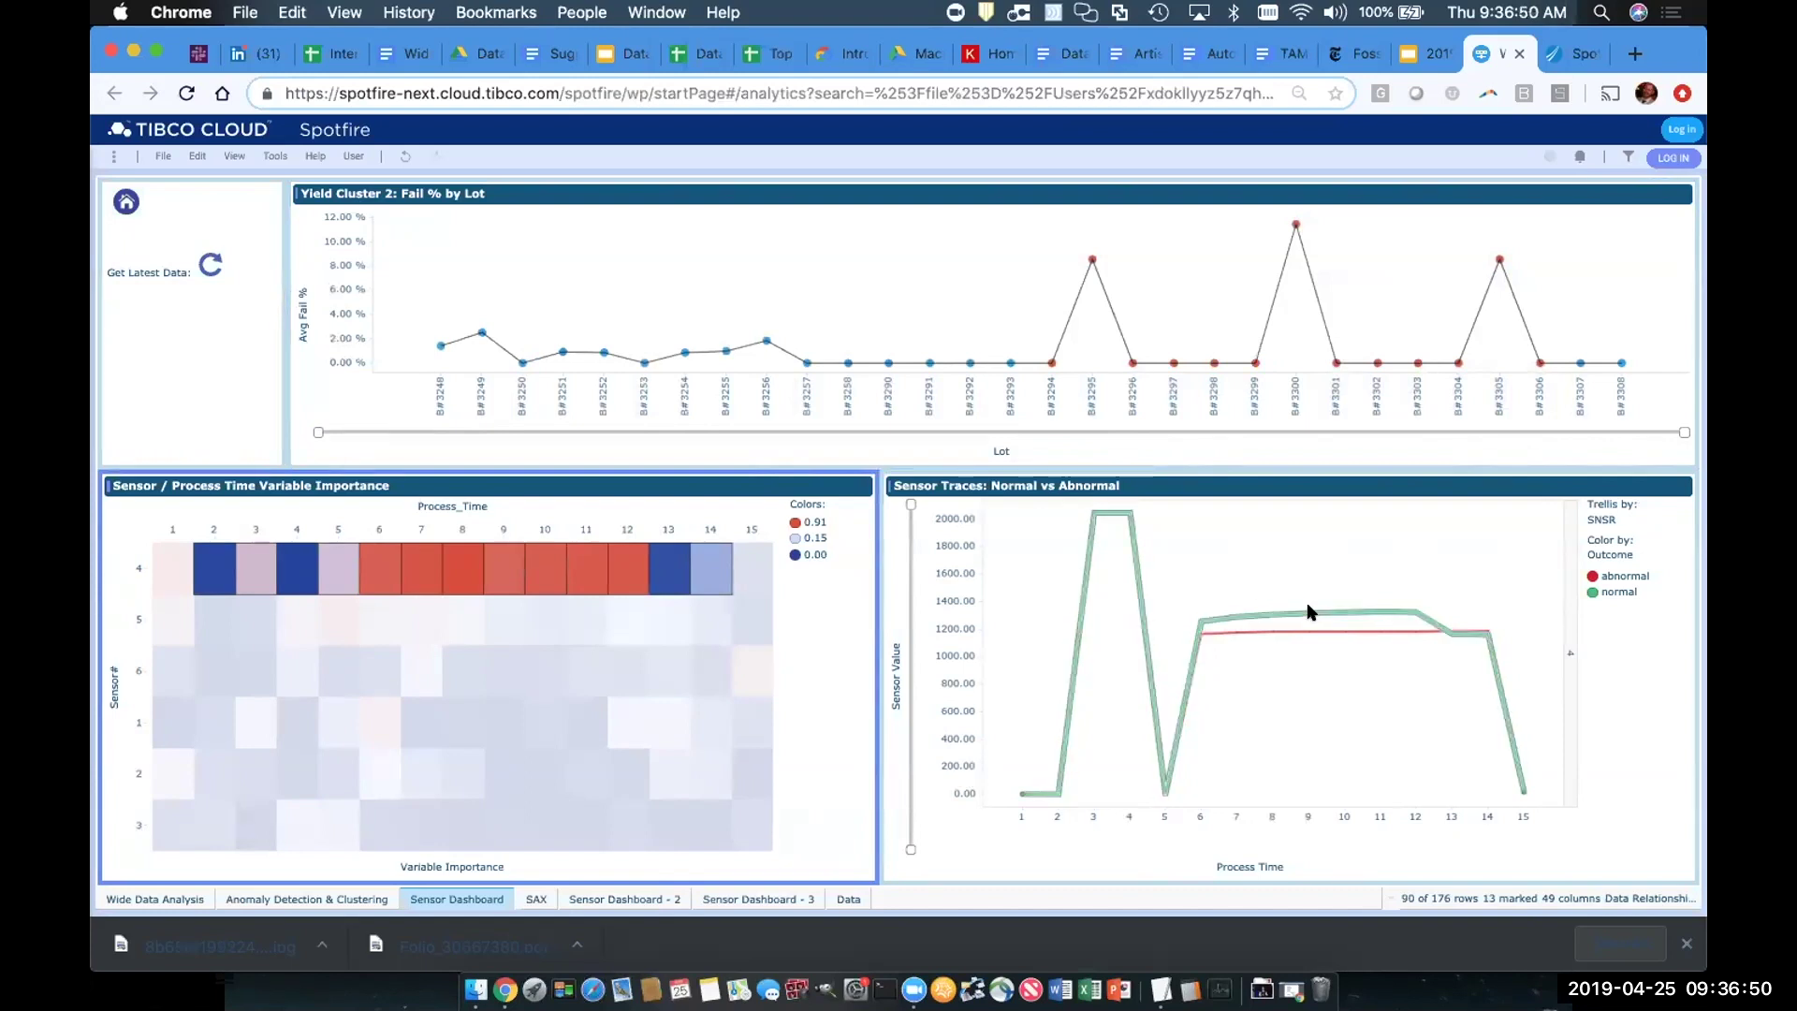
mouse_move(1309, 613)
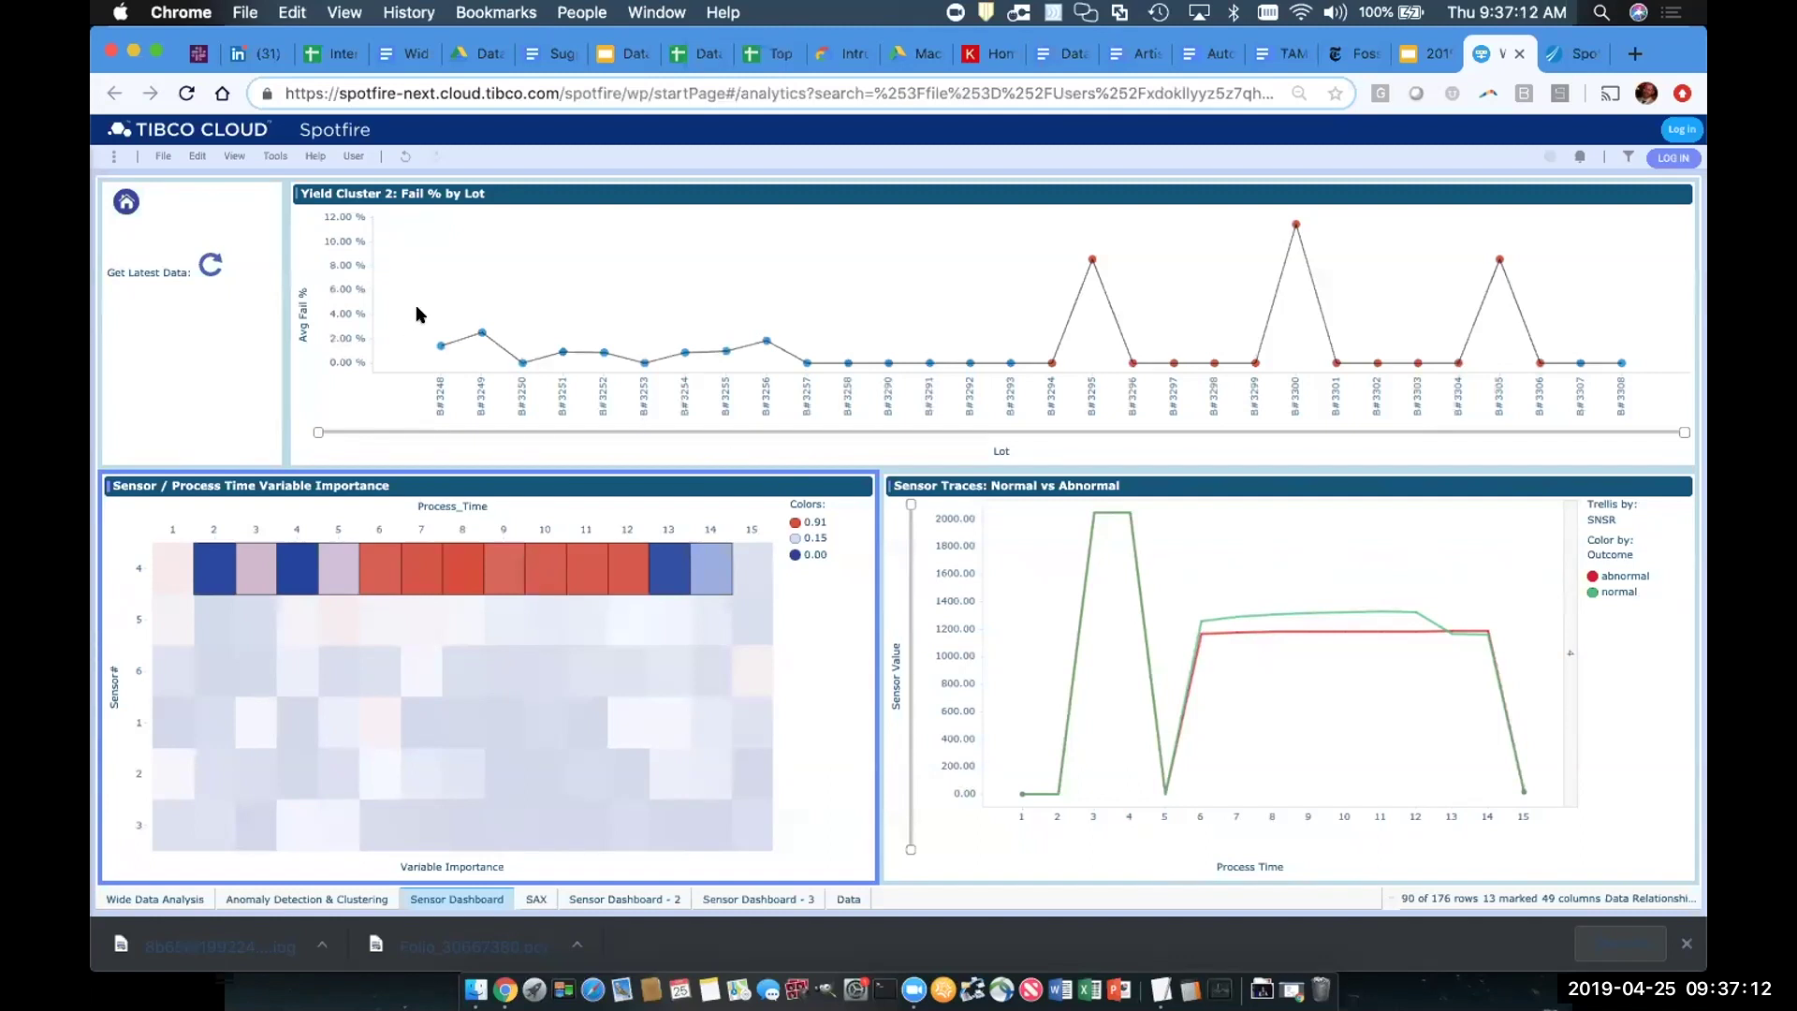
left_click_drag(419, 312, 977, 369)
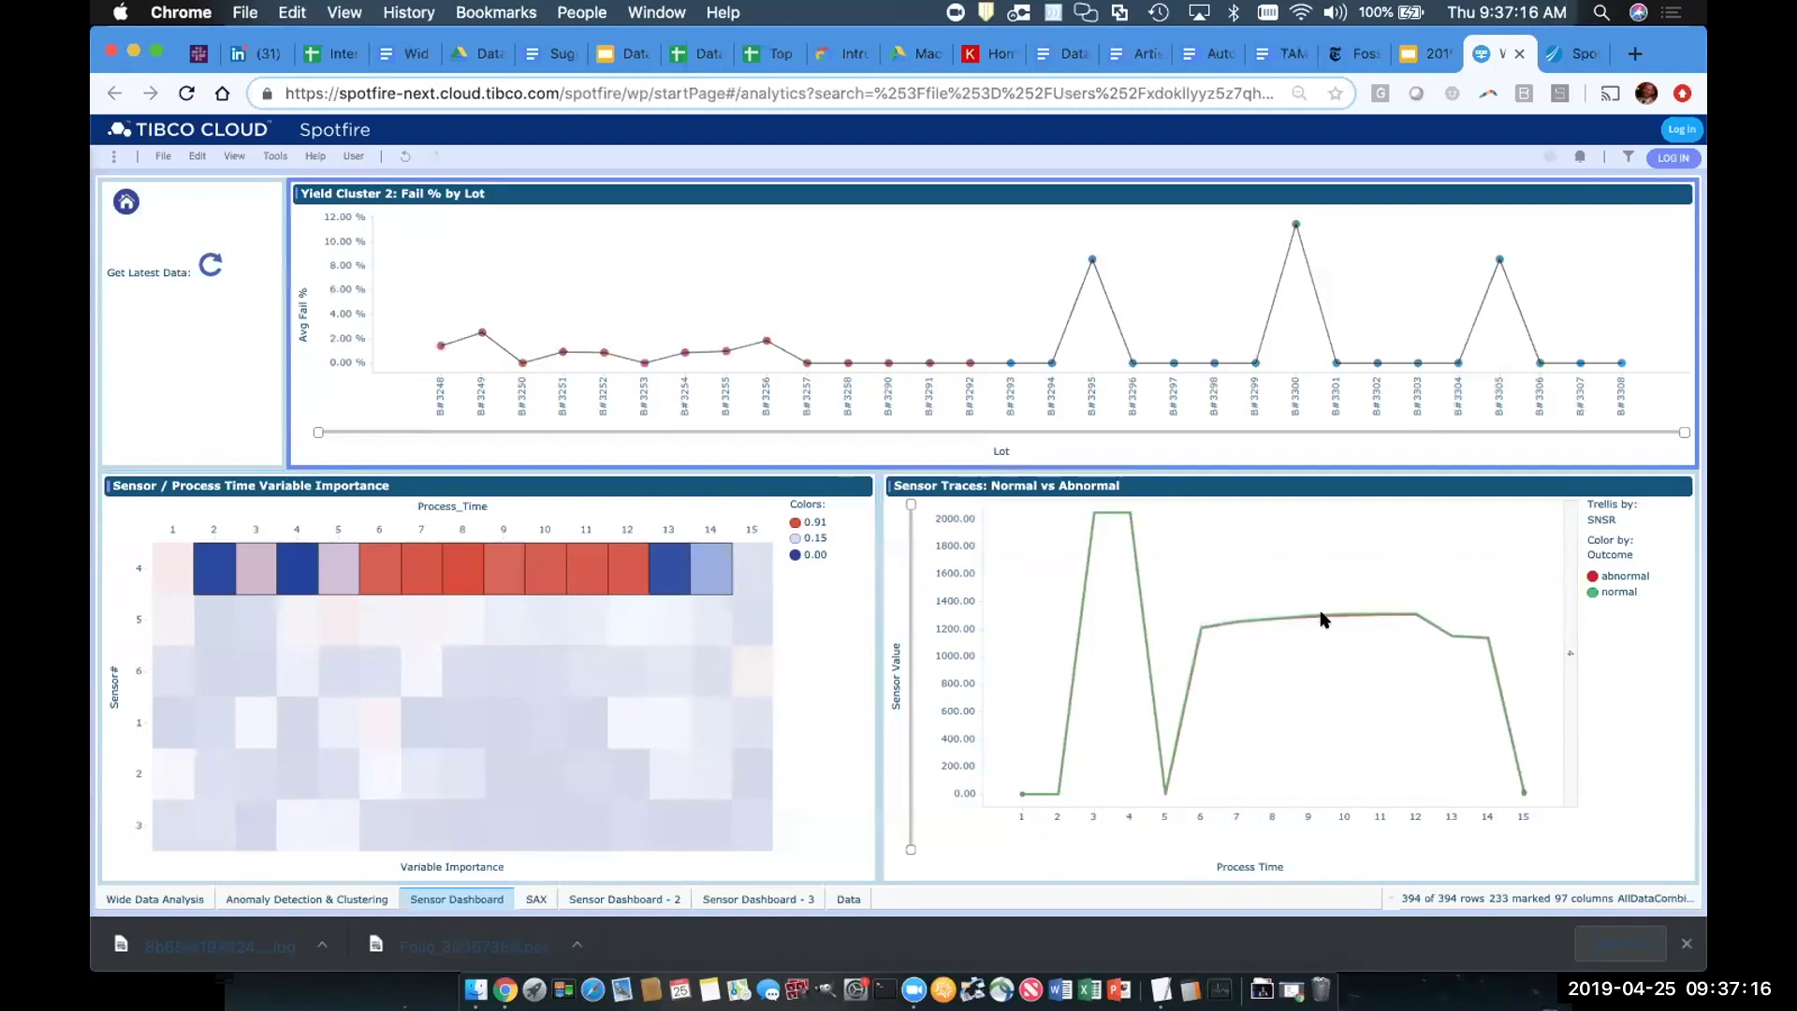
left_click_drag(1039, 225, 1624, 388)
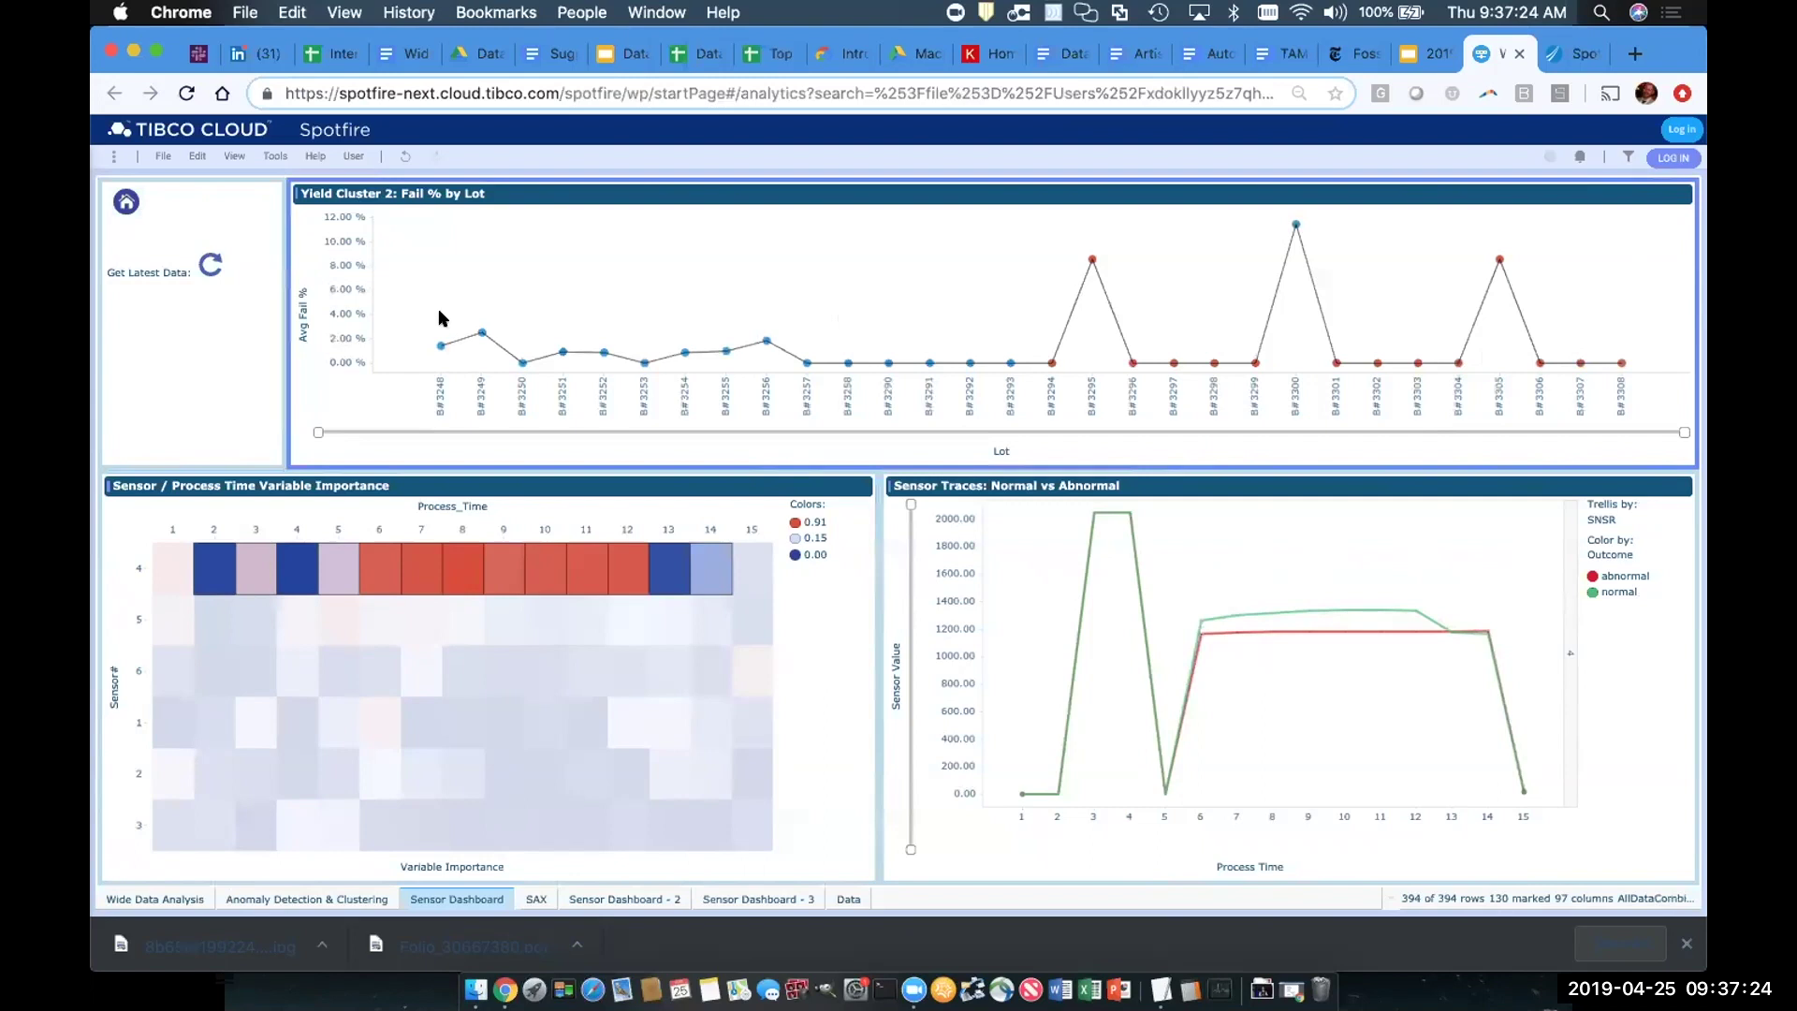
left_click_drag(402, 281, 1012, 415)
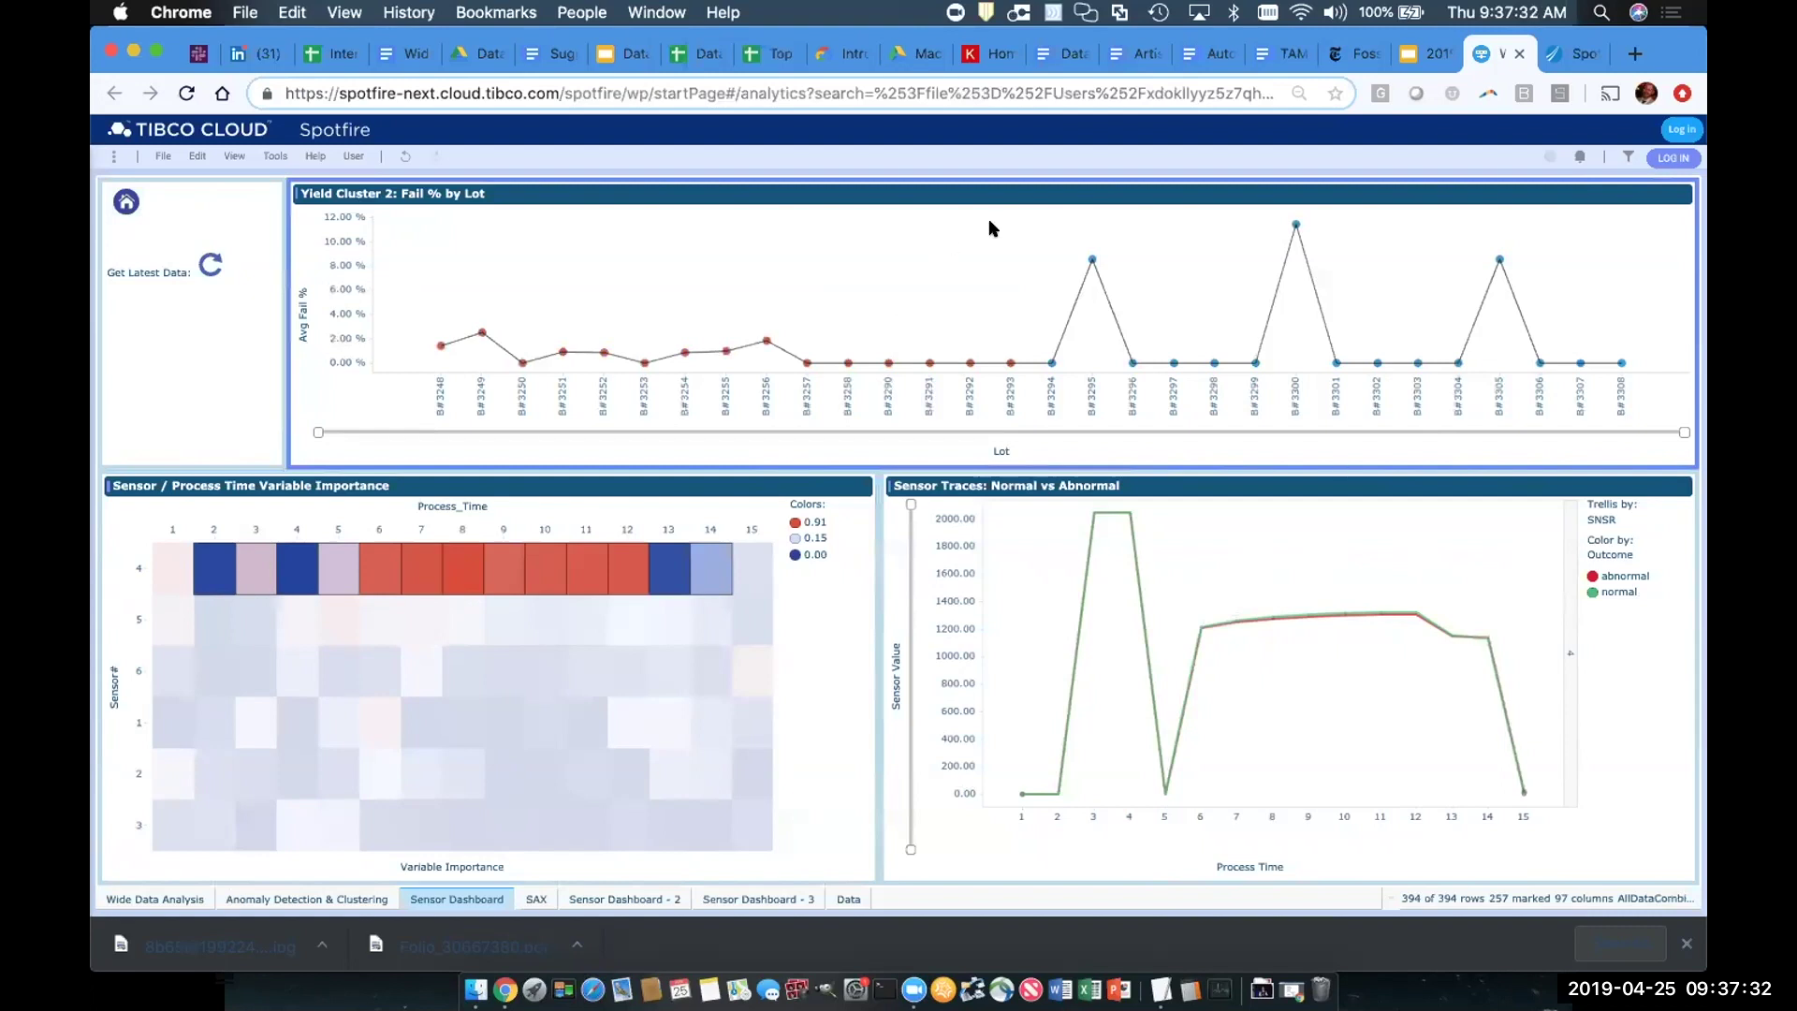
left_click_drag(1038, 210, 1562, 391)
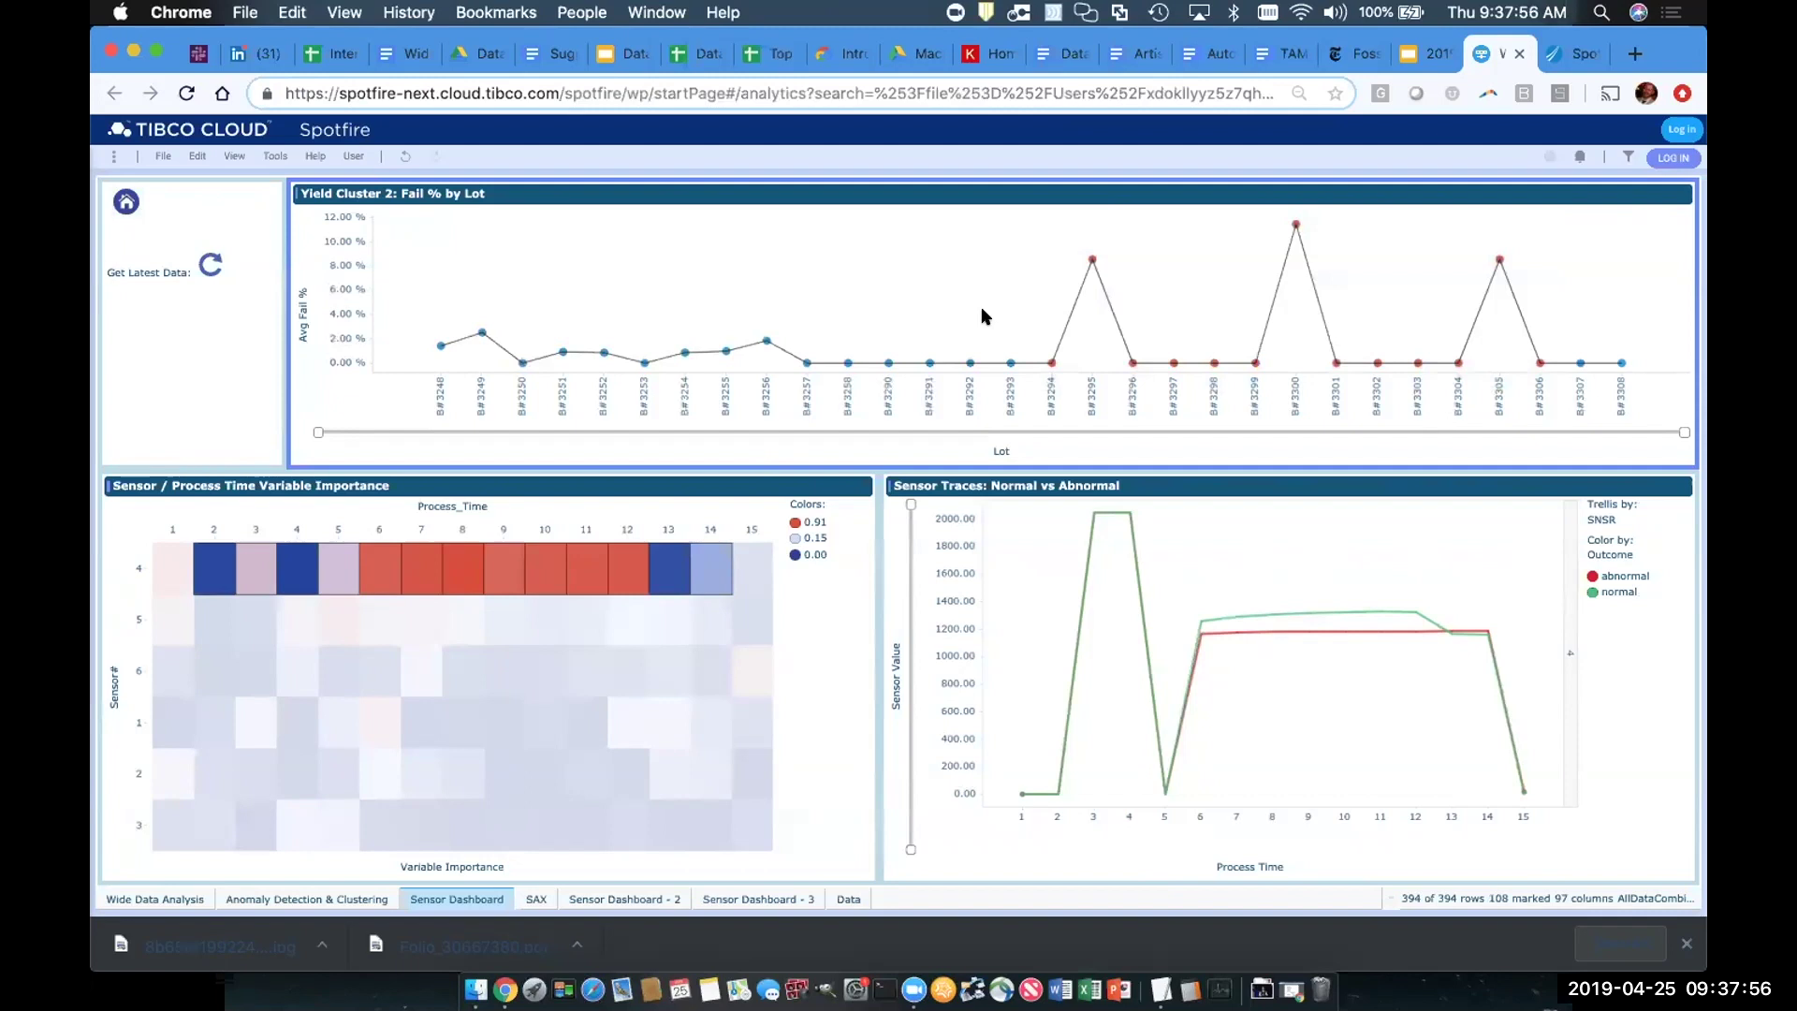
Step: Switch to Spotfire Data Science to show the Manufacturing Wide Data workflow and its Time Series results
key("ctrl+Tab")
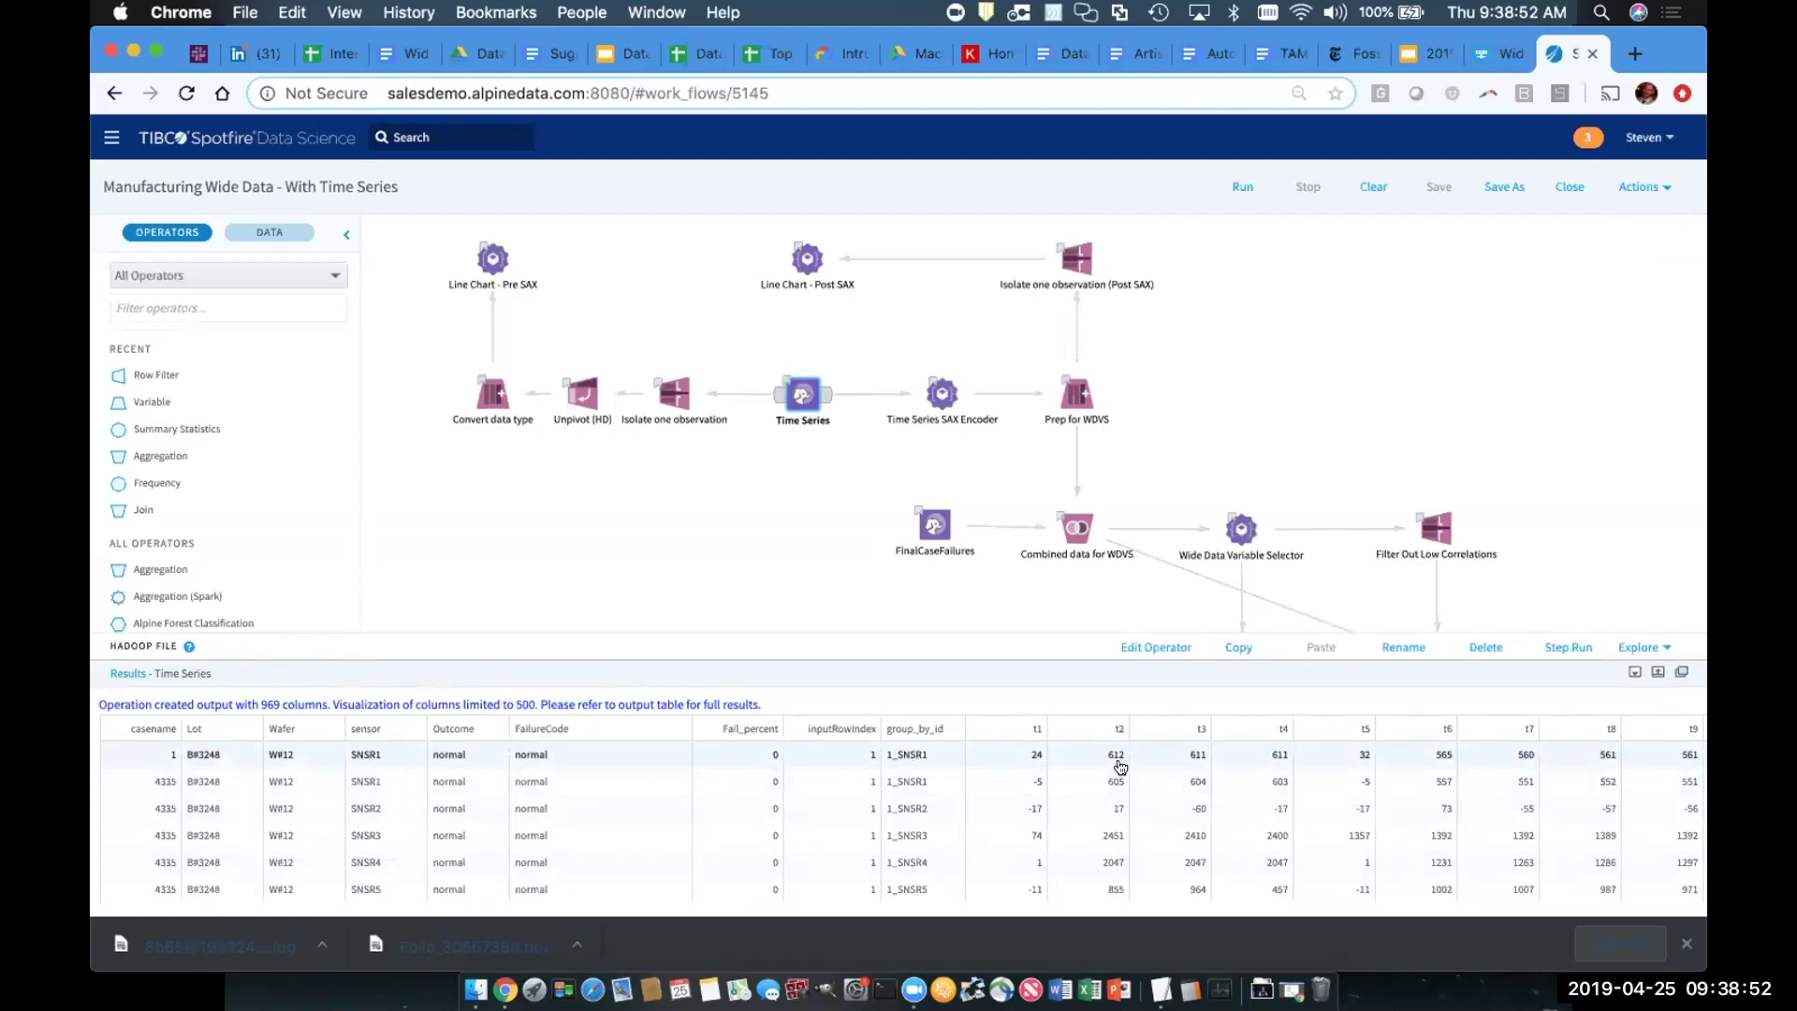
scroll(1121, 766, "right", 5)
scroll(1120, 766, "right", 10)
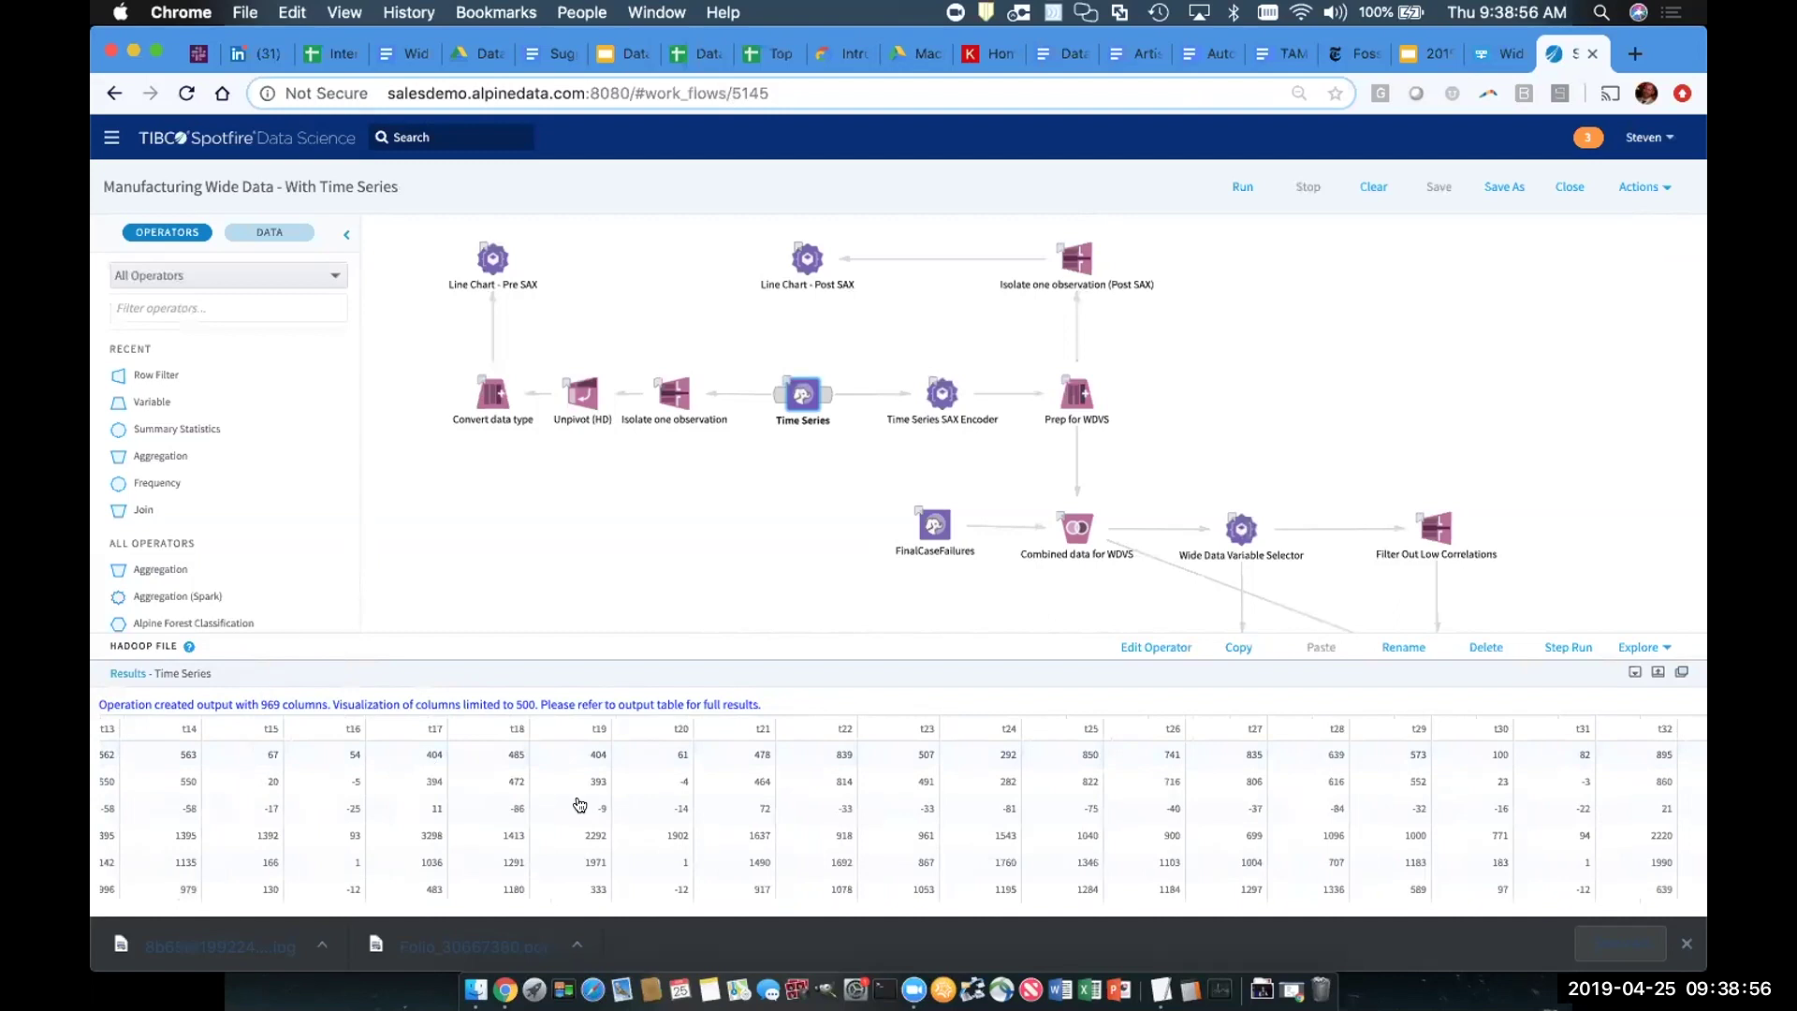
scroll(593, 803, "left", 5)
scroll(592, 803, "left", 5)
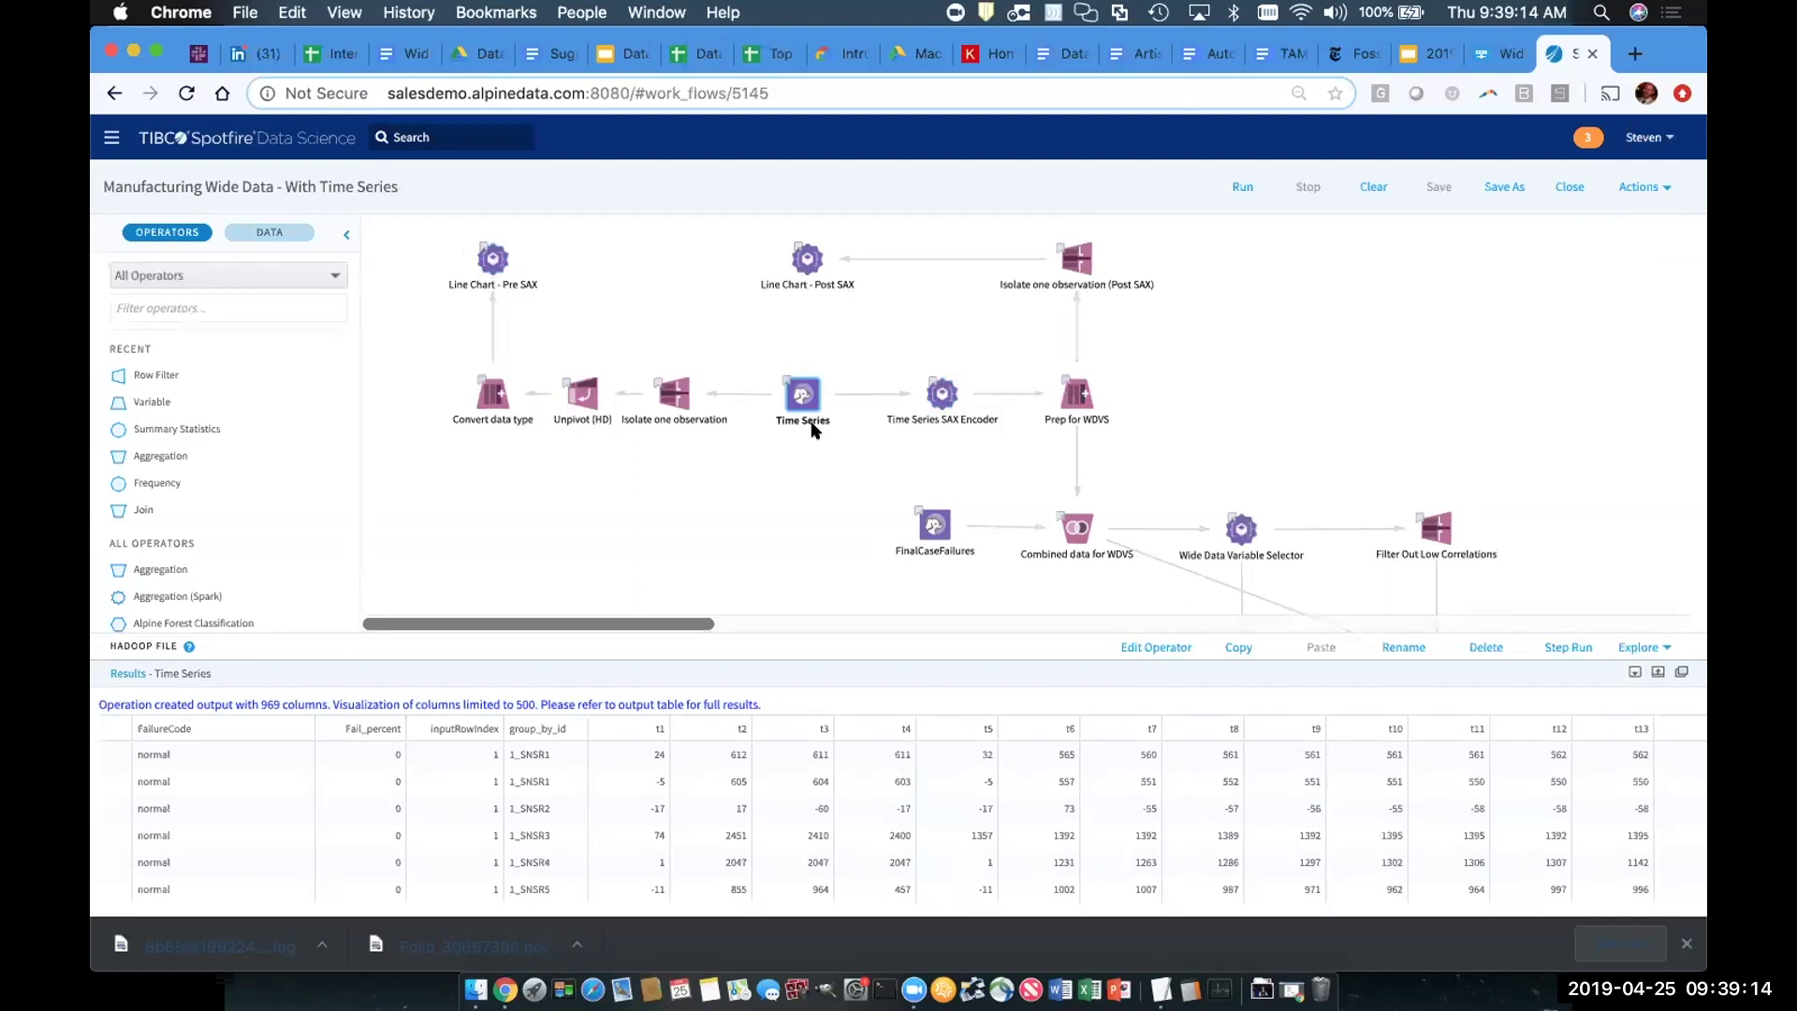
Step: Compare the Pre SAX and Post SAX line charts in the enlarged results panel, finishing on Post SAX
left_click(503, 262)
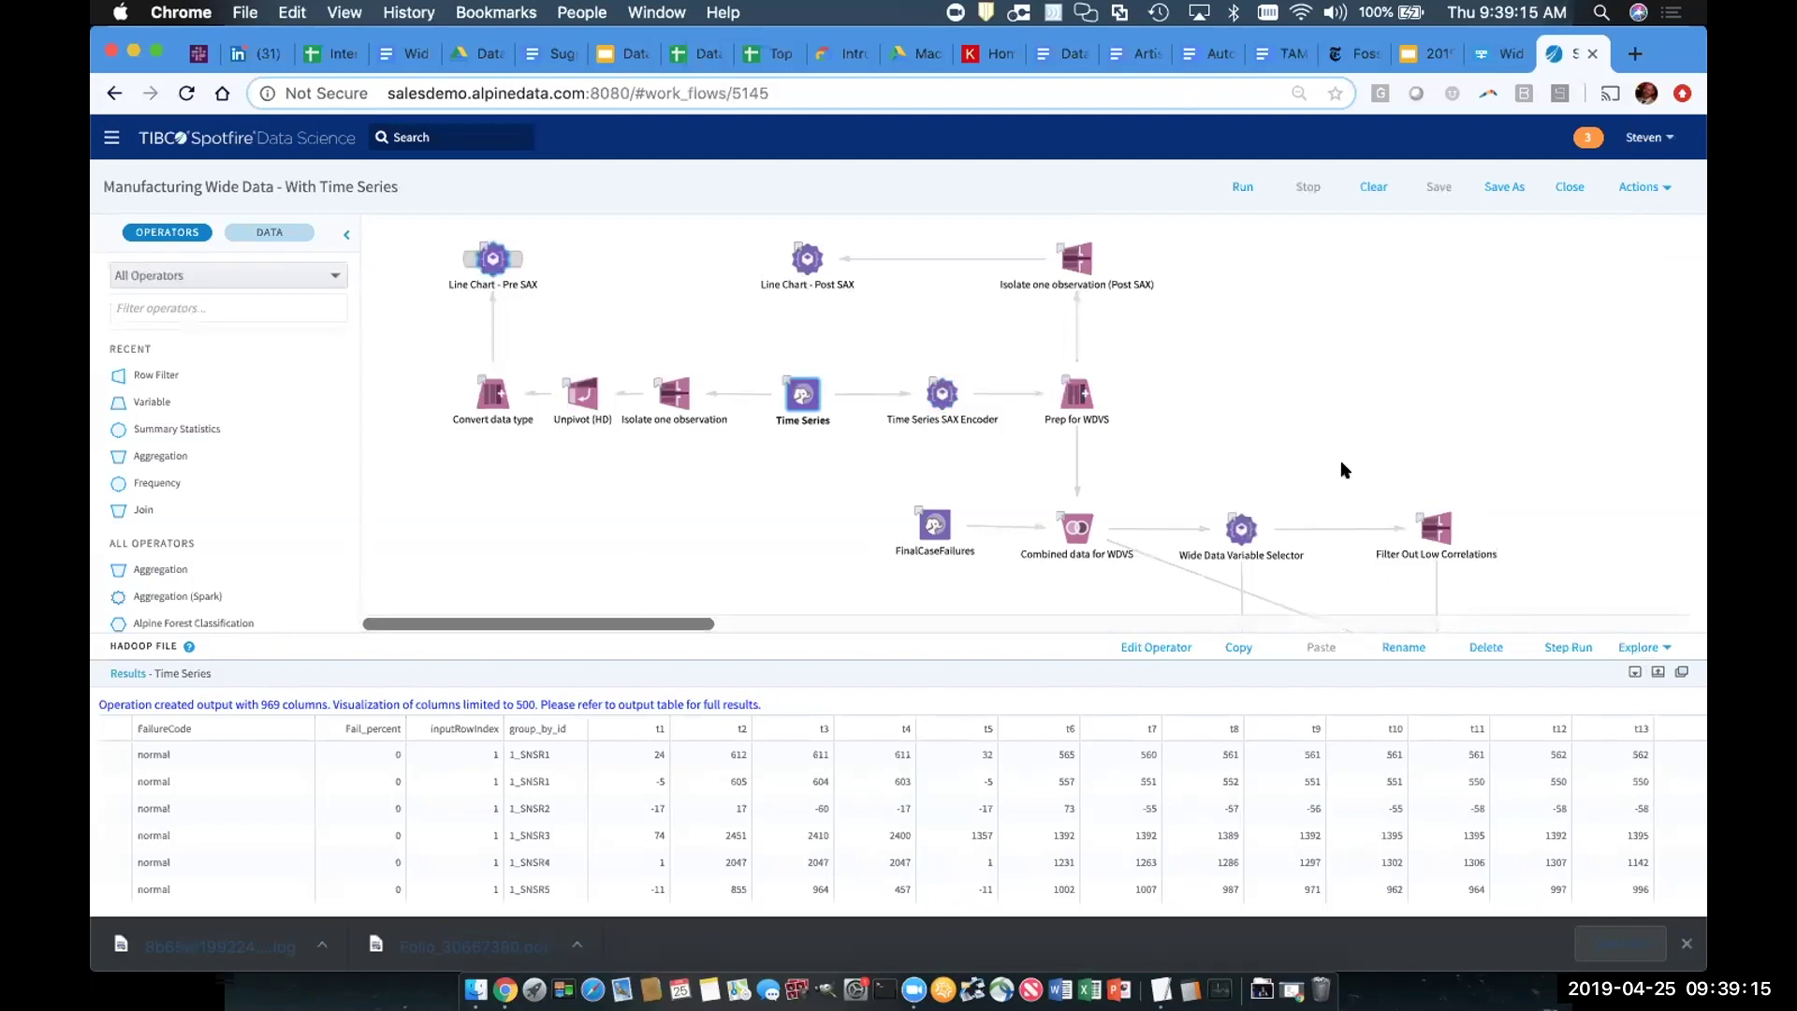
left_click(1658, 672)
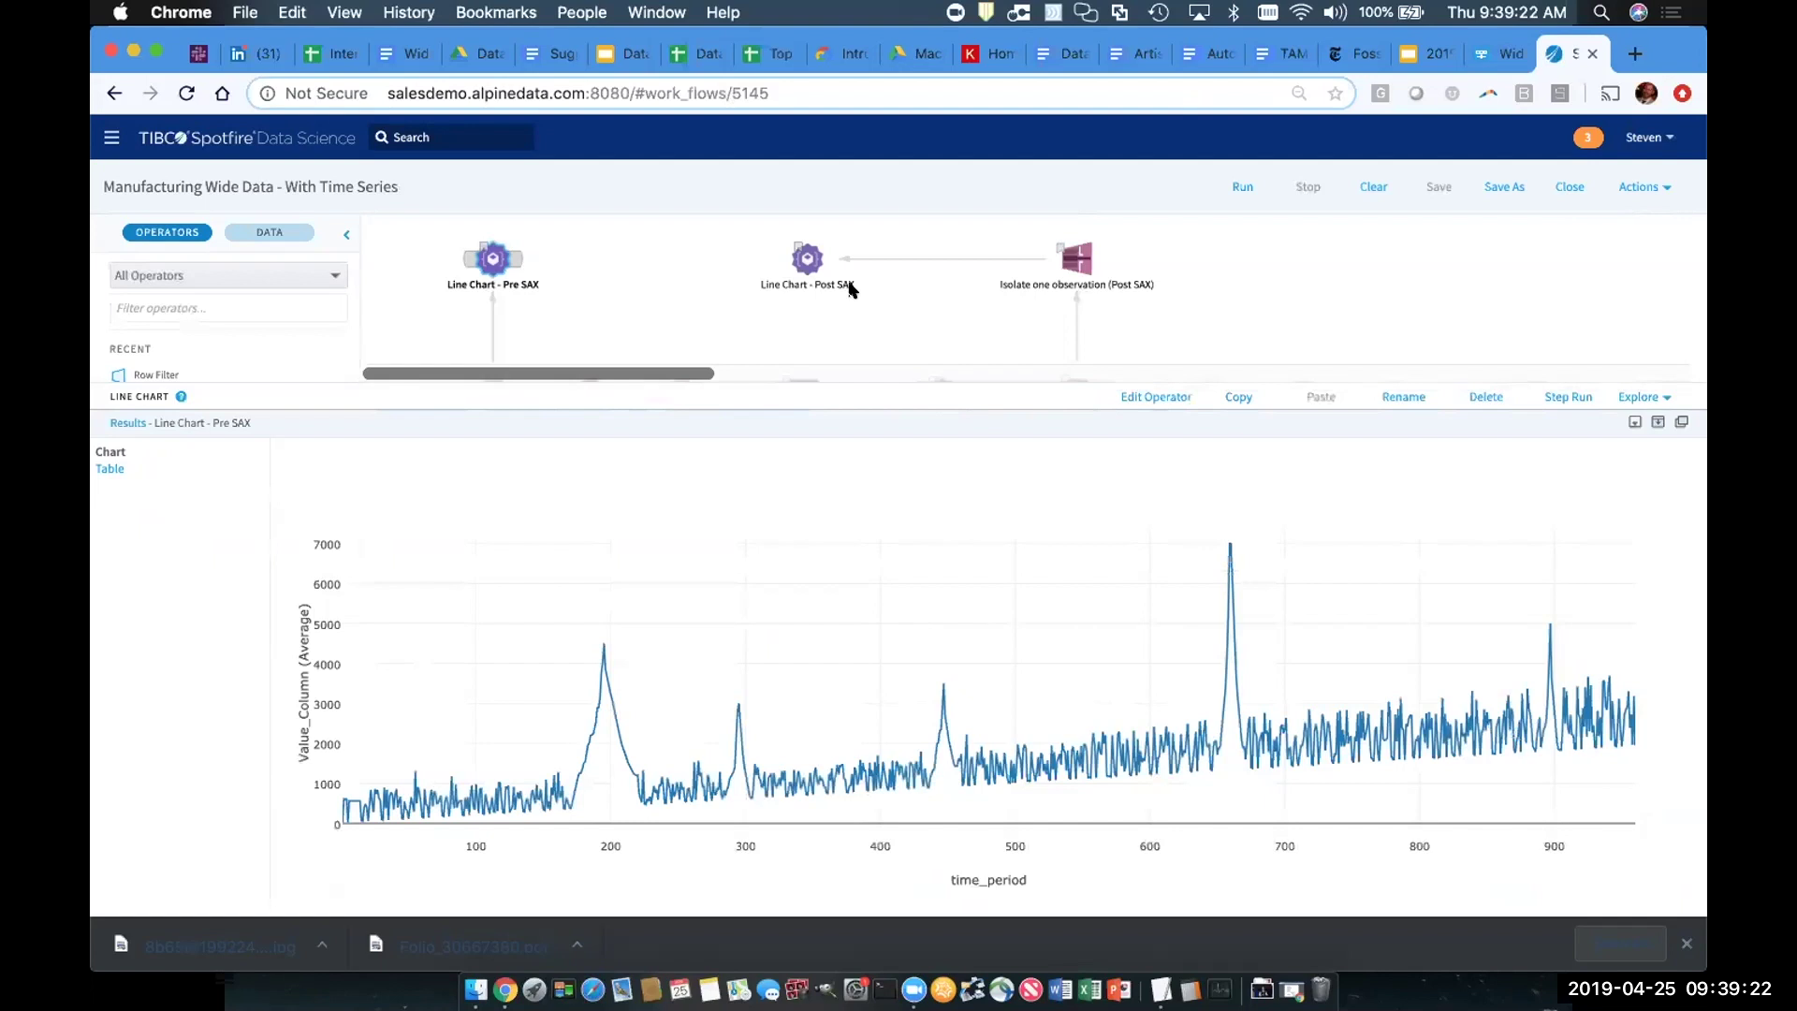
left_click(807, 262)
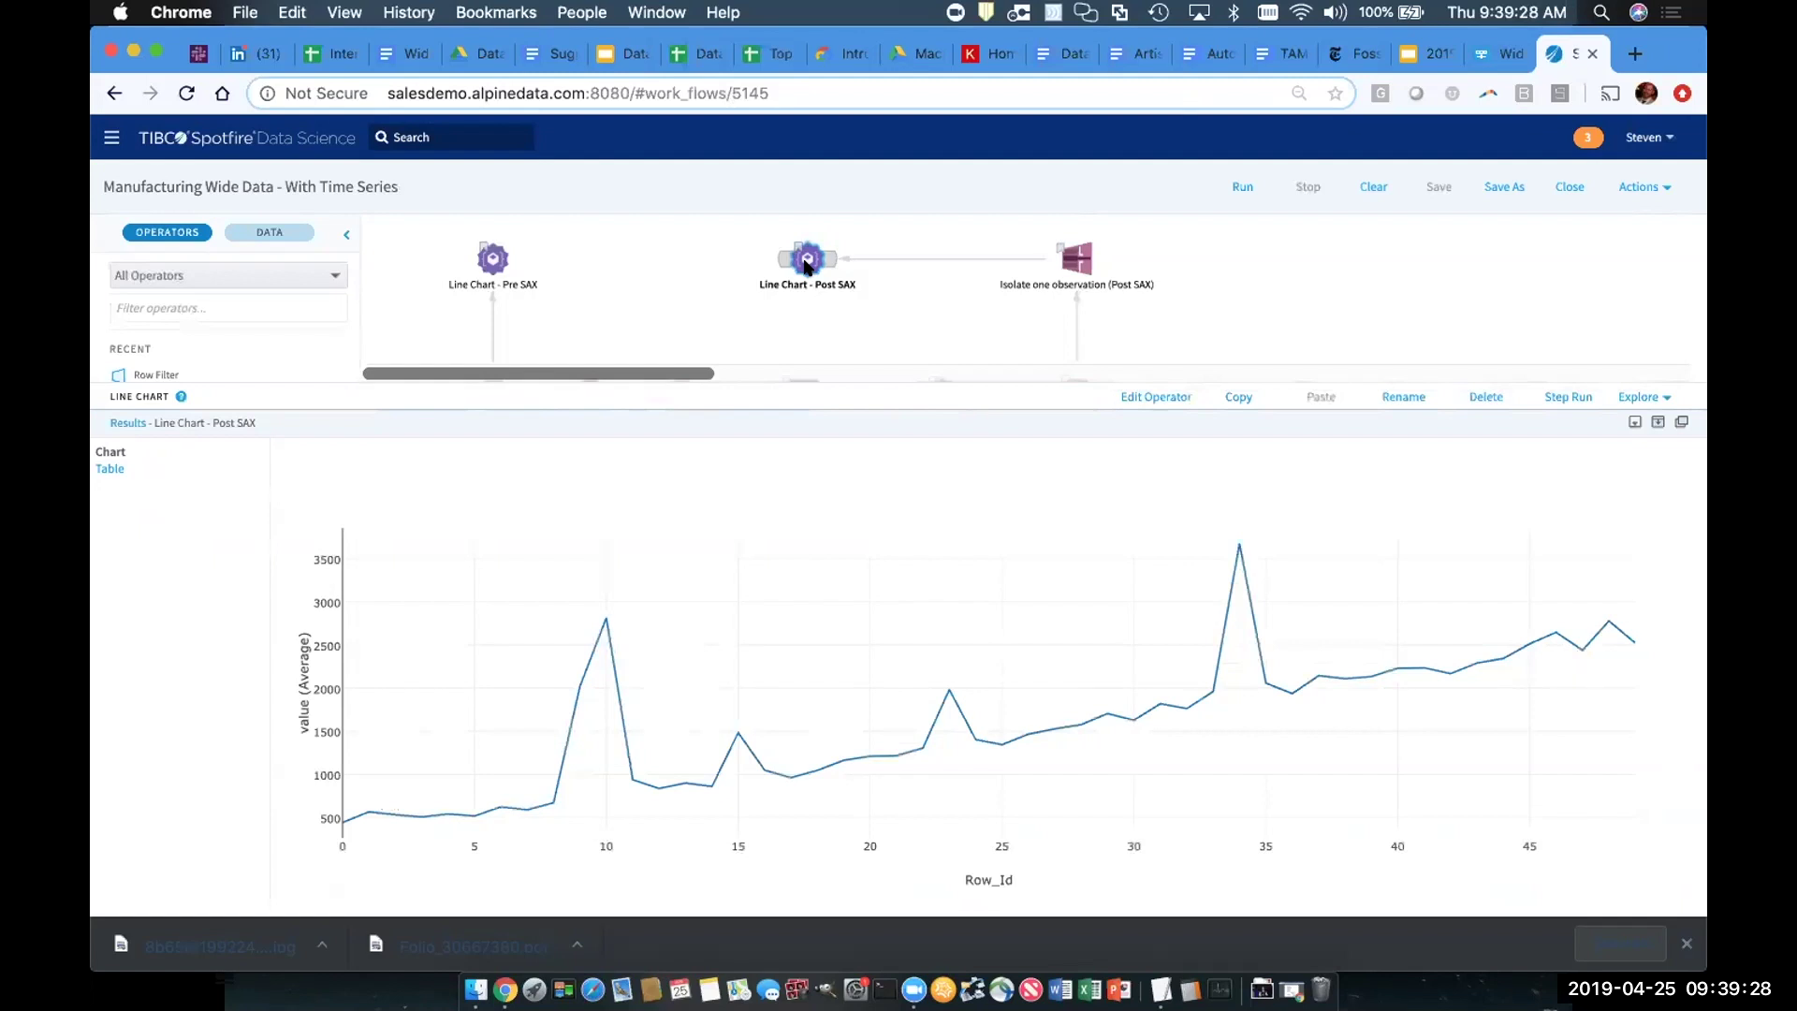
left_click(494, 259)
left_click(804, 262)
left_click(1658, 422)
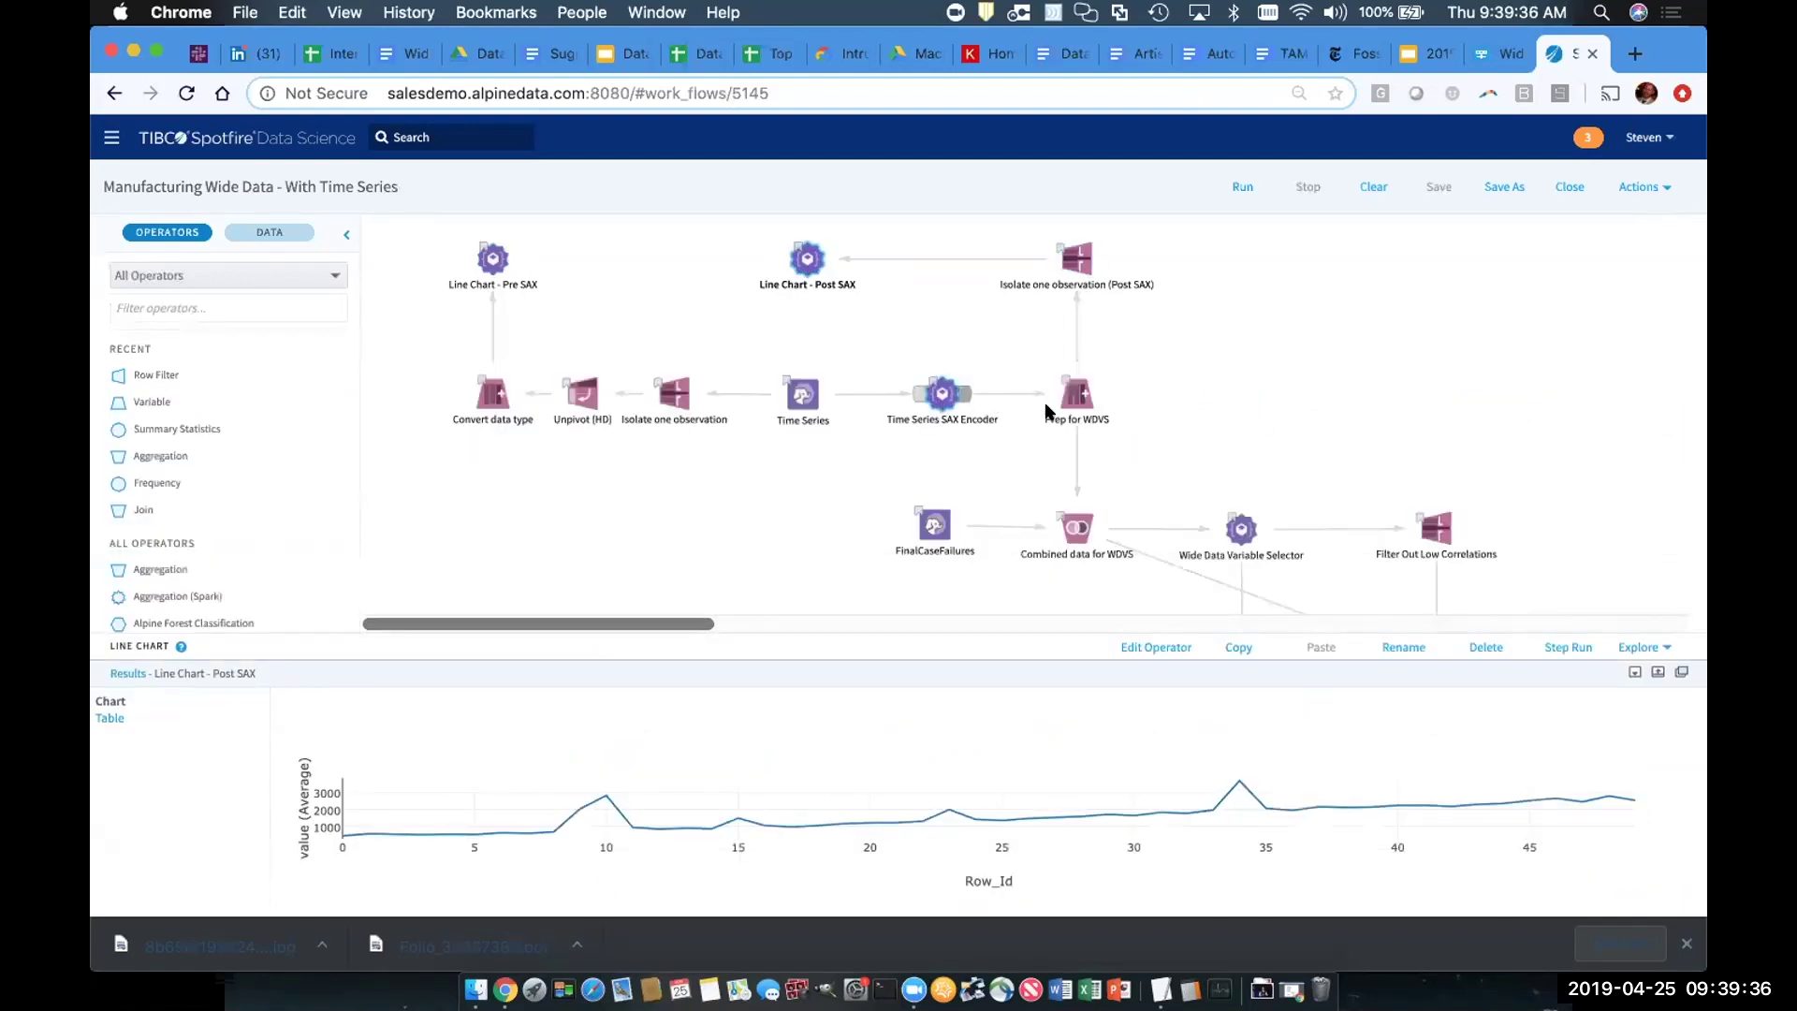
Step: Review the Prep for WDVS output (30,259,200 rows, 8 columns), then shrink the results to expose more workflow
left_click(1075, 401)
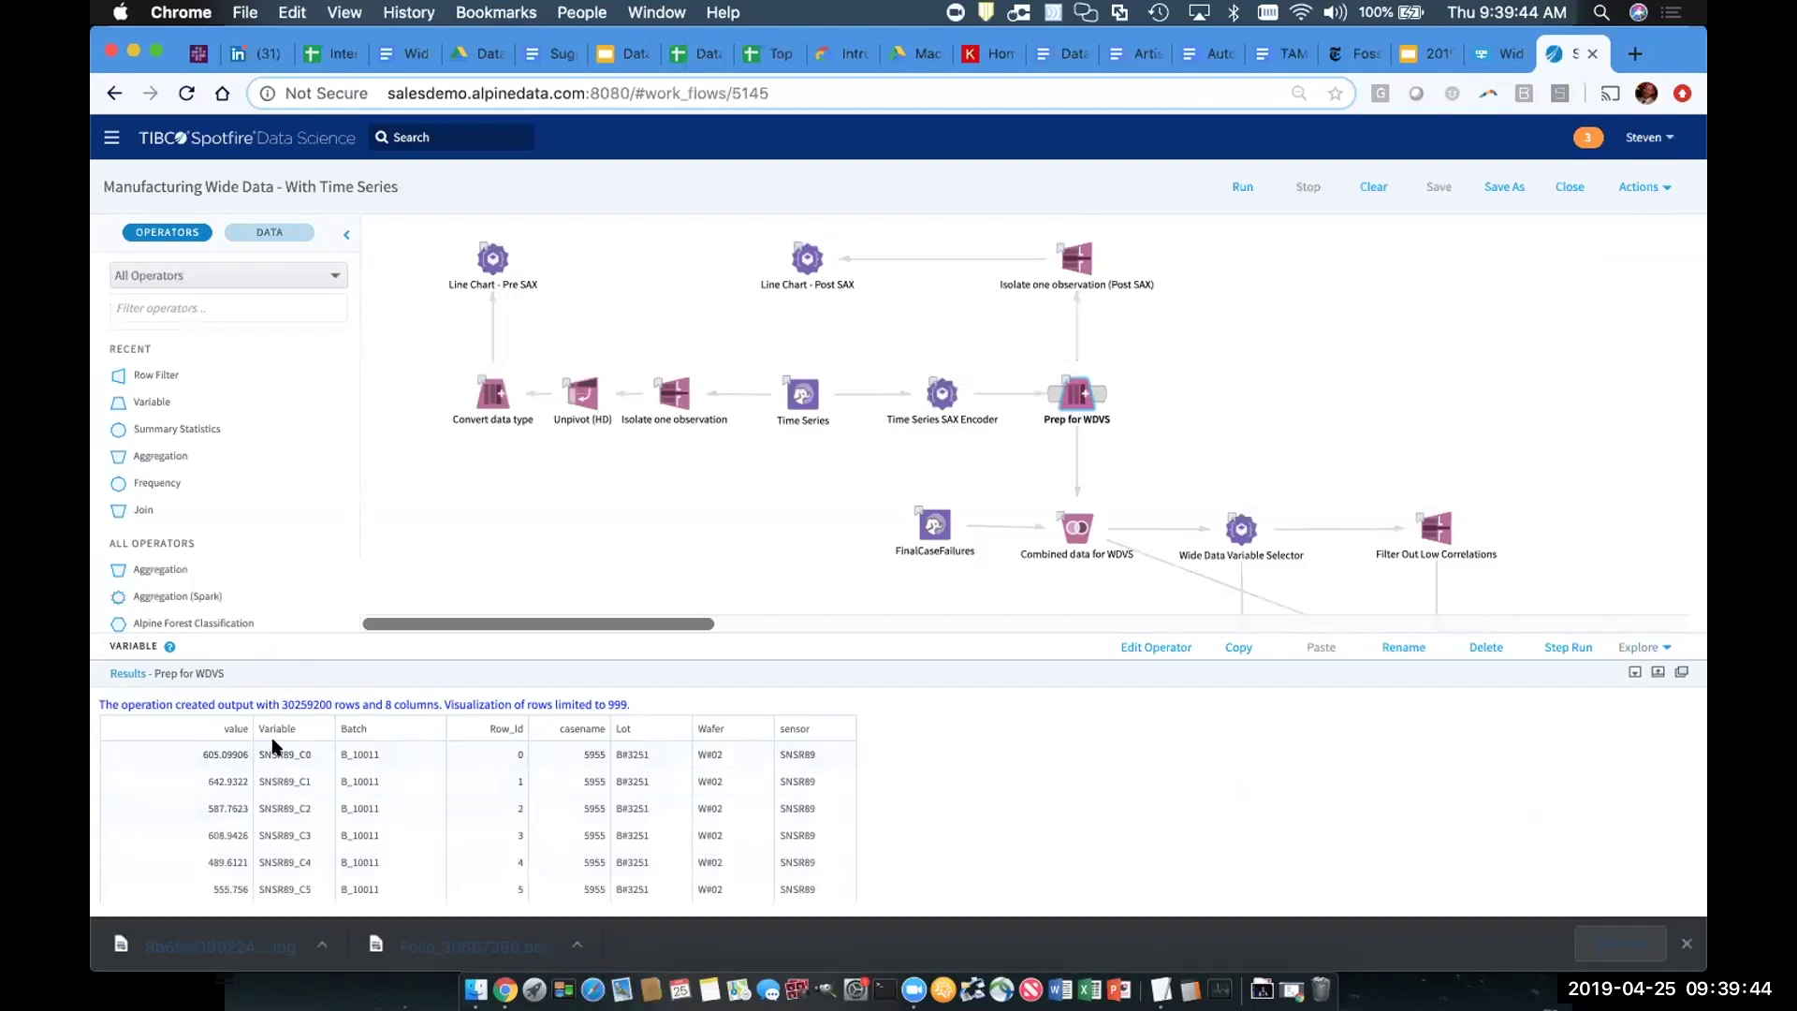
left_click(1660, 673)
scroll(432, 552, "down", 2)
scroll(431, 553, "down", 10)
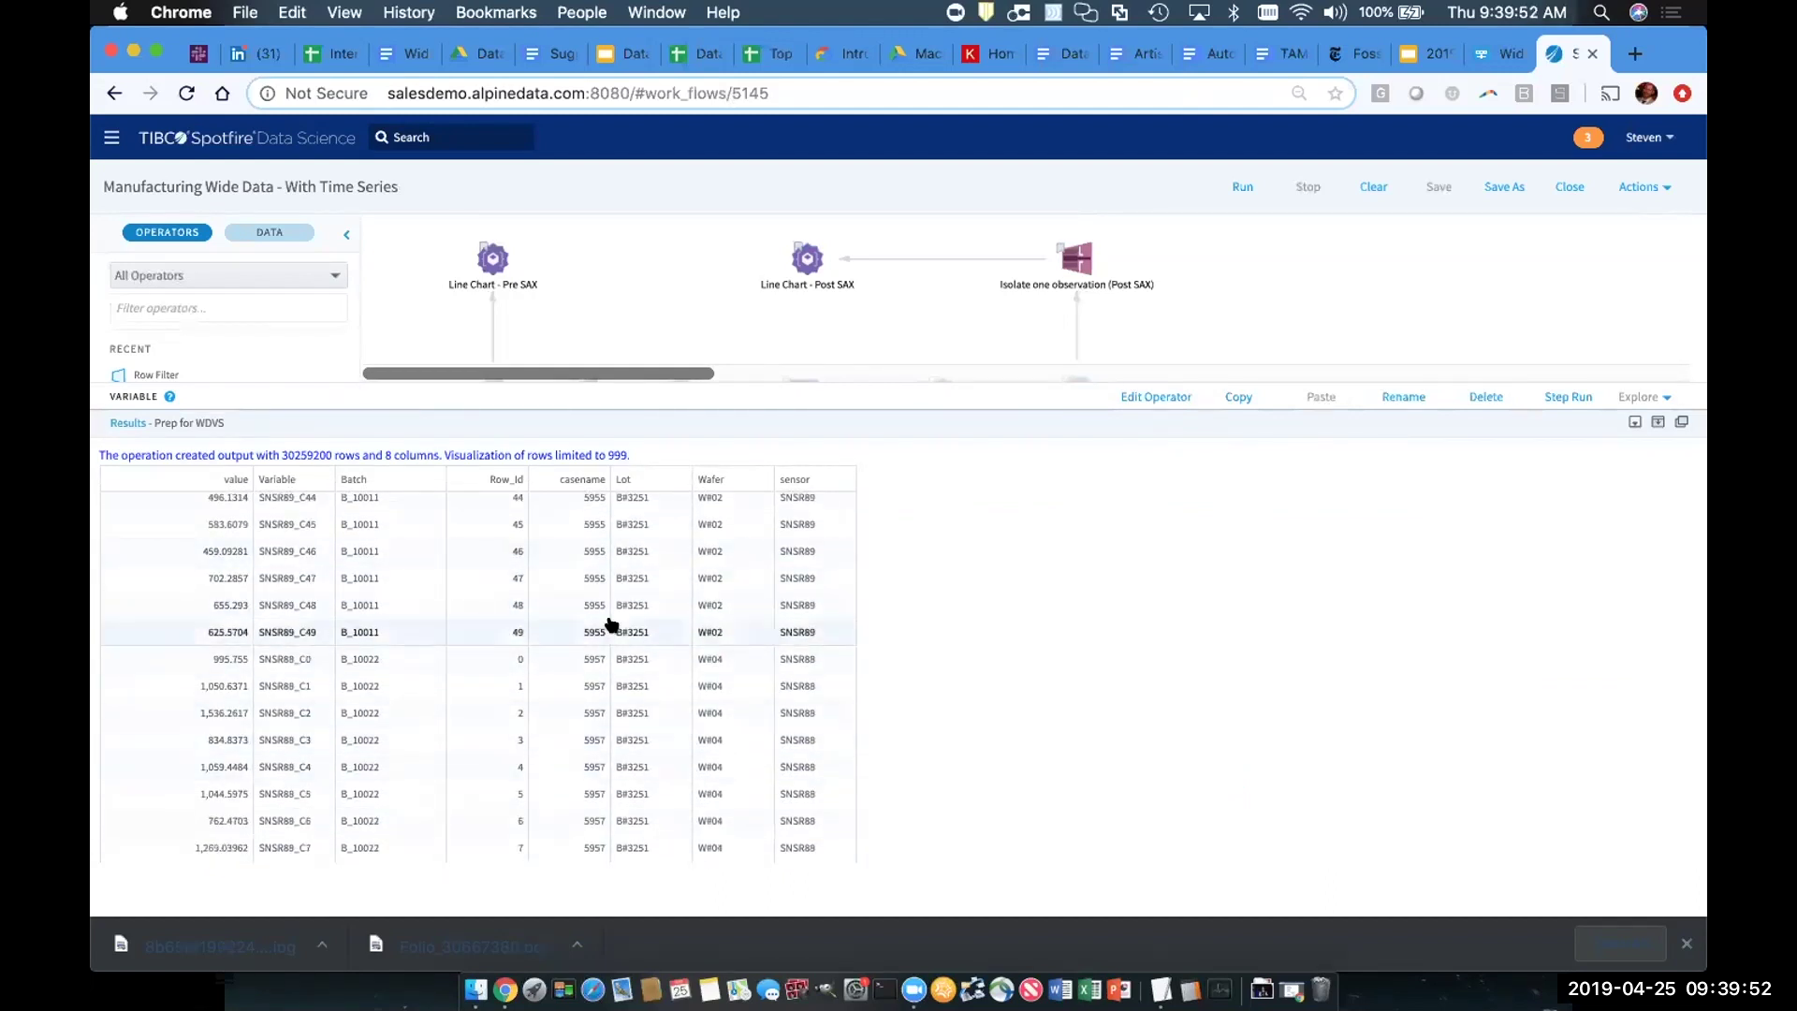
scroll(613, 616, "up", 2)
scroll(613, 617, "up", 10)
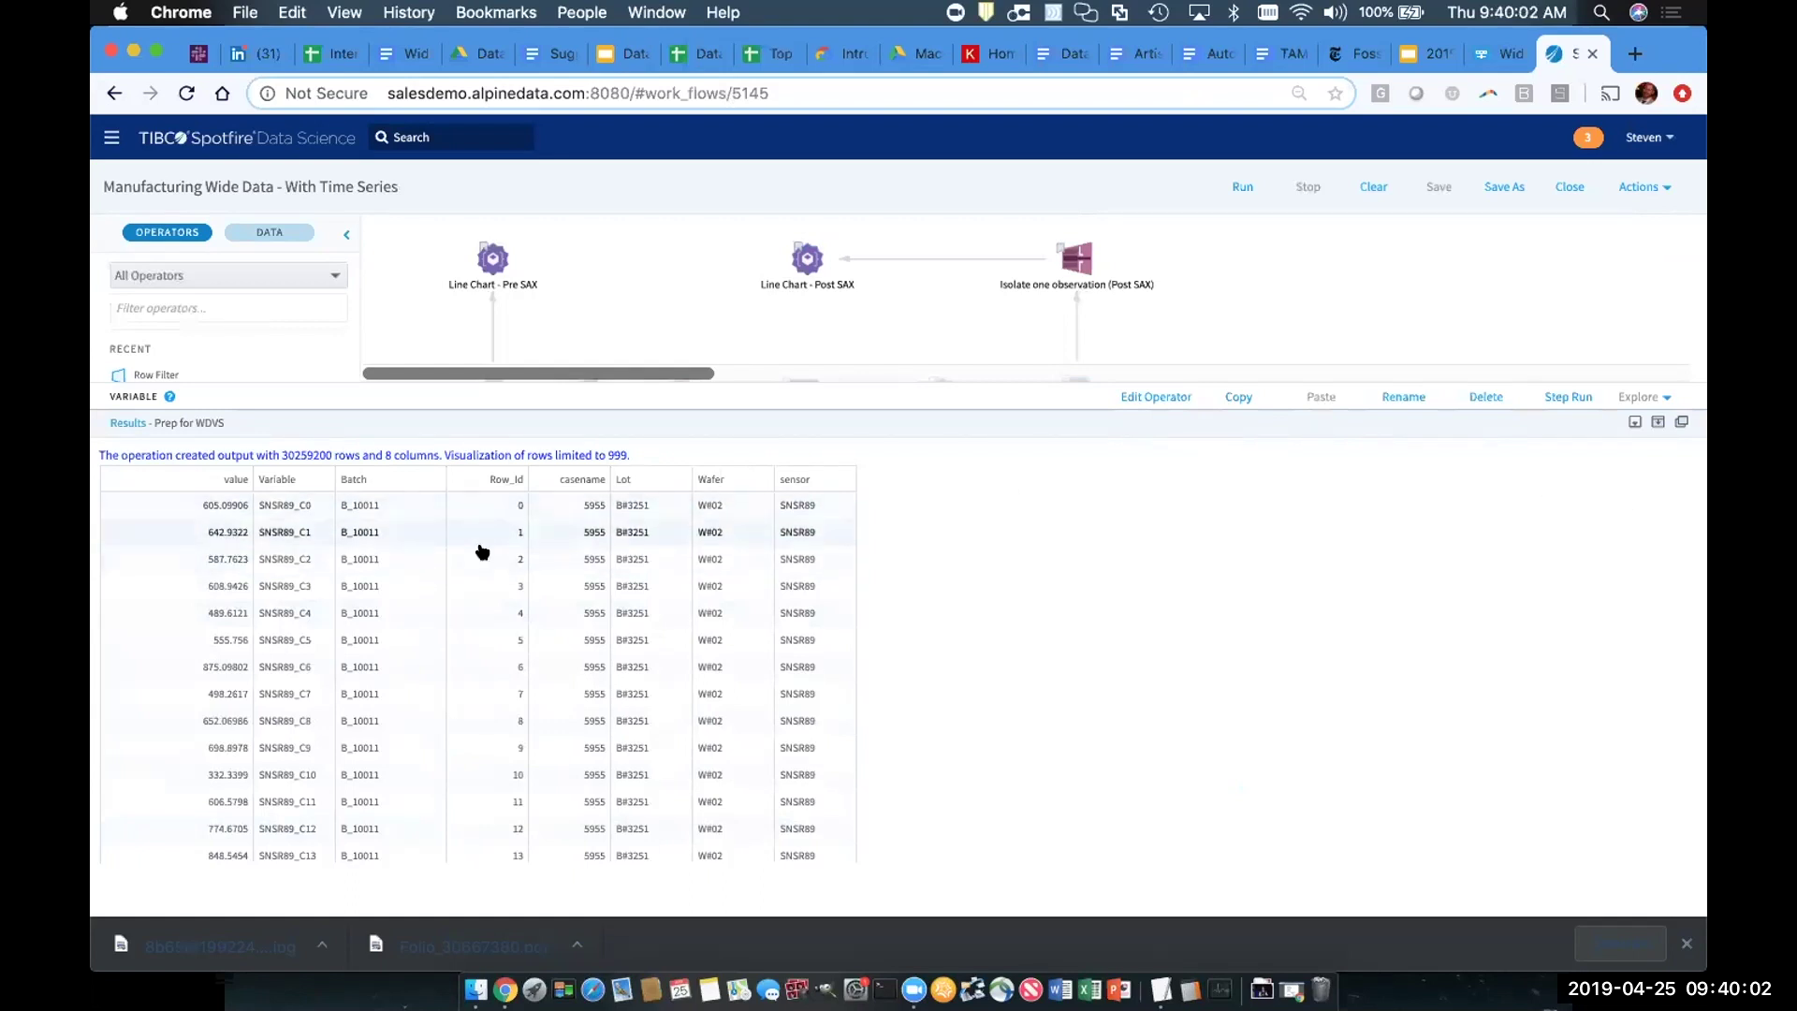
left_click(1658, 423)
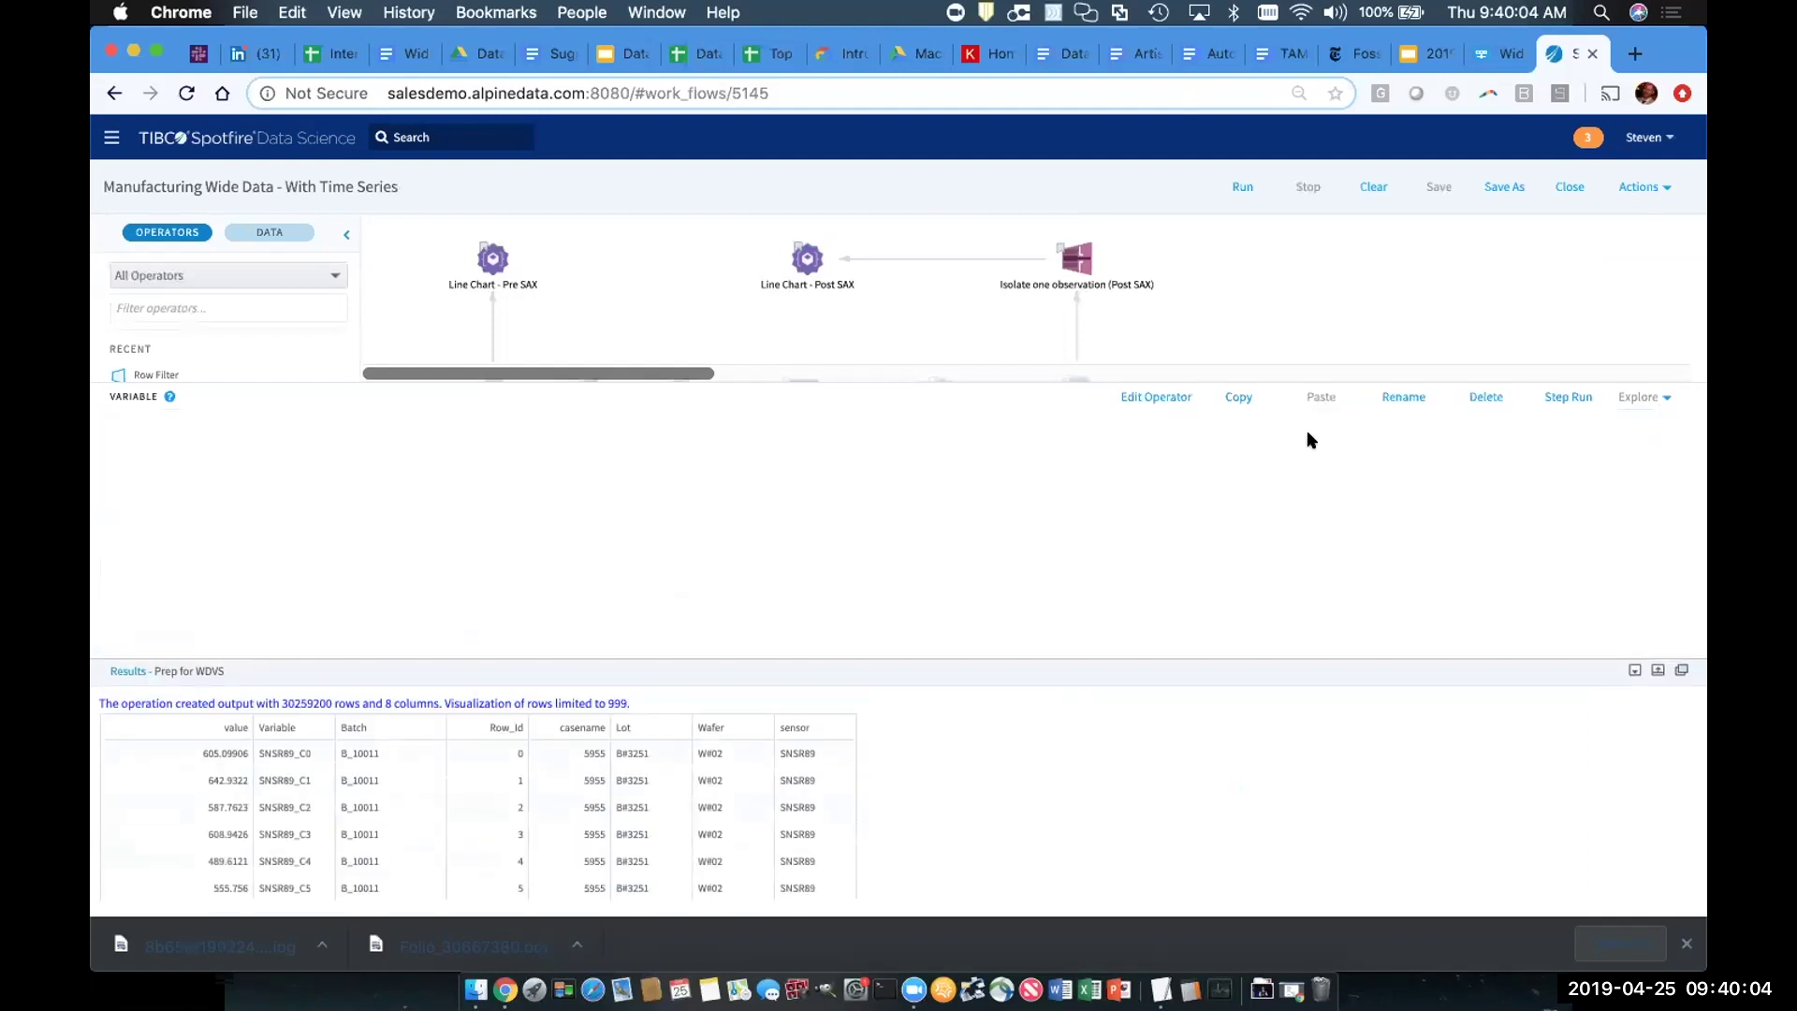
scroll(1309, 440, "down", 1)
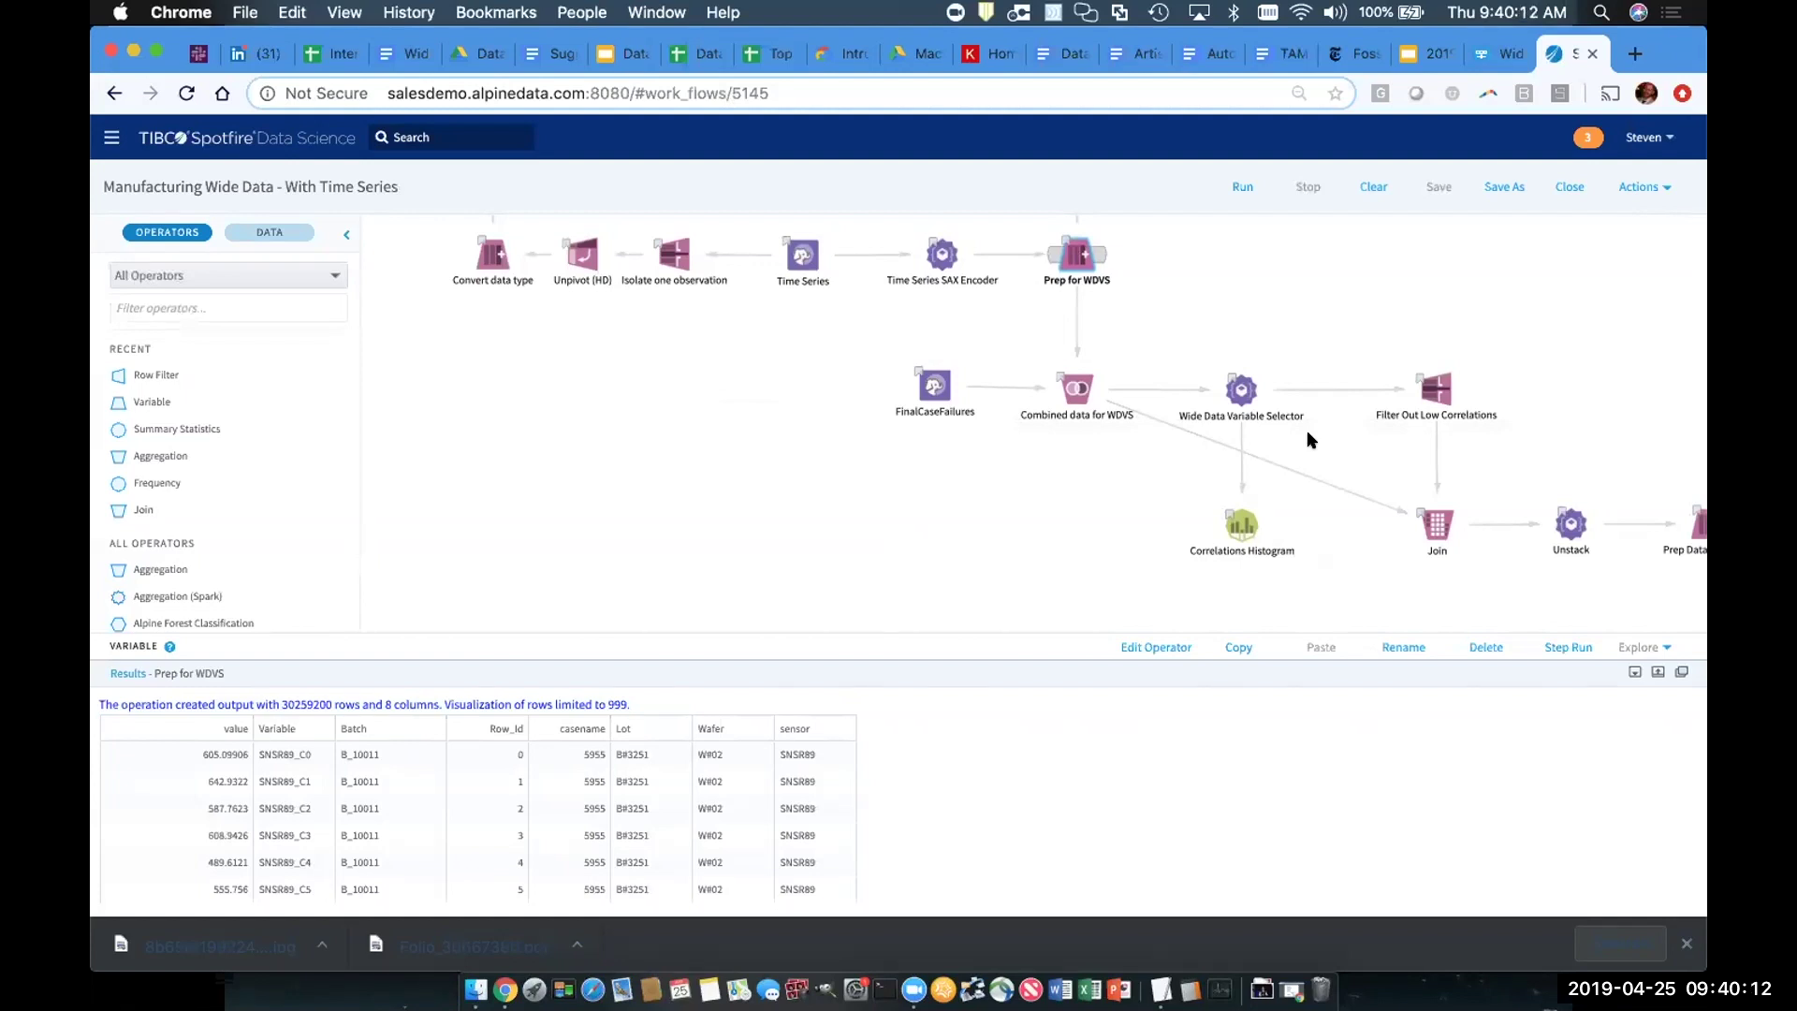
Step: Select the Combined data for WDVS operator feeding the Wide Data Variable Selector
left_click(1075, 377)
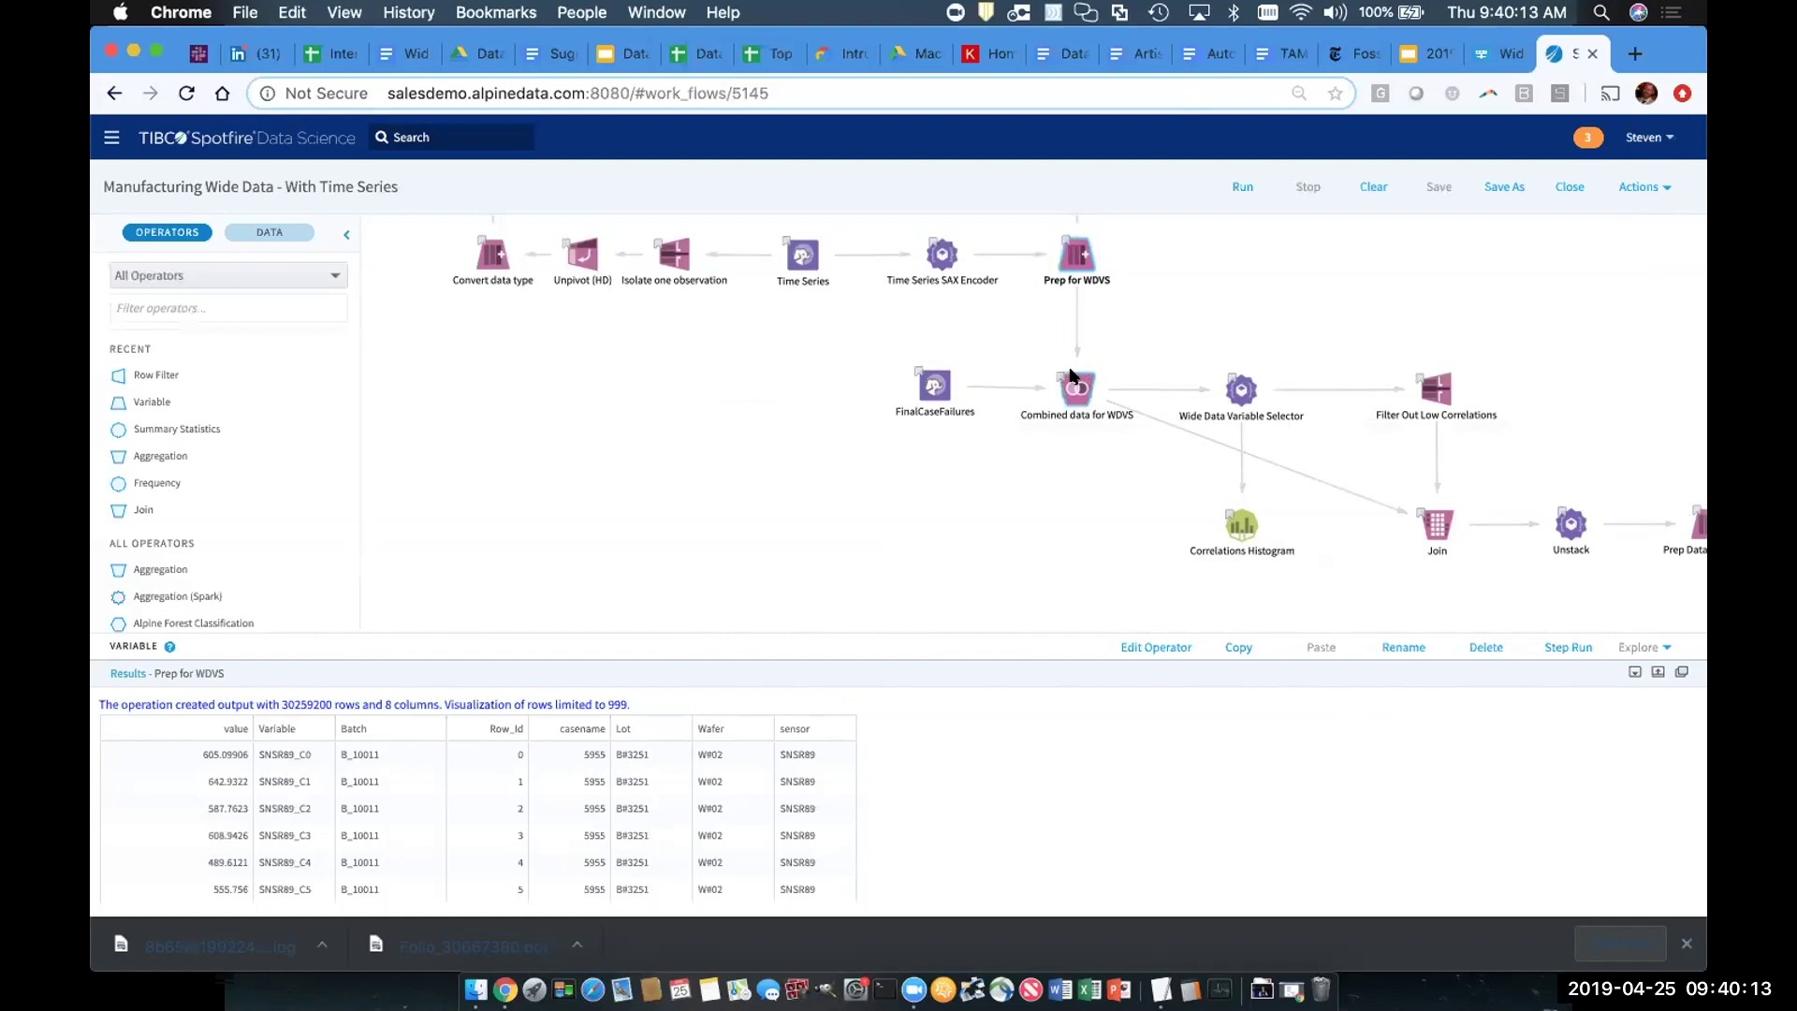
Step: Compare the Wide Data Variable Selector correlations with the Combined data for WDVS output, ending on the selector
left_click(1234, 388)
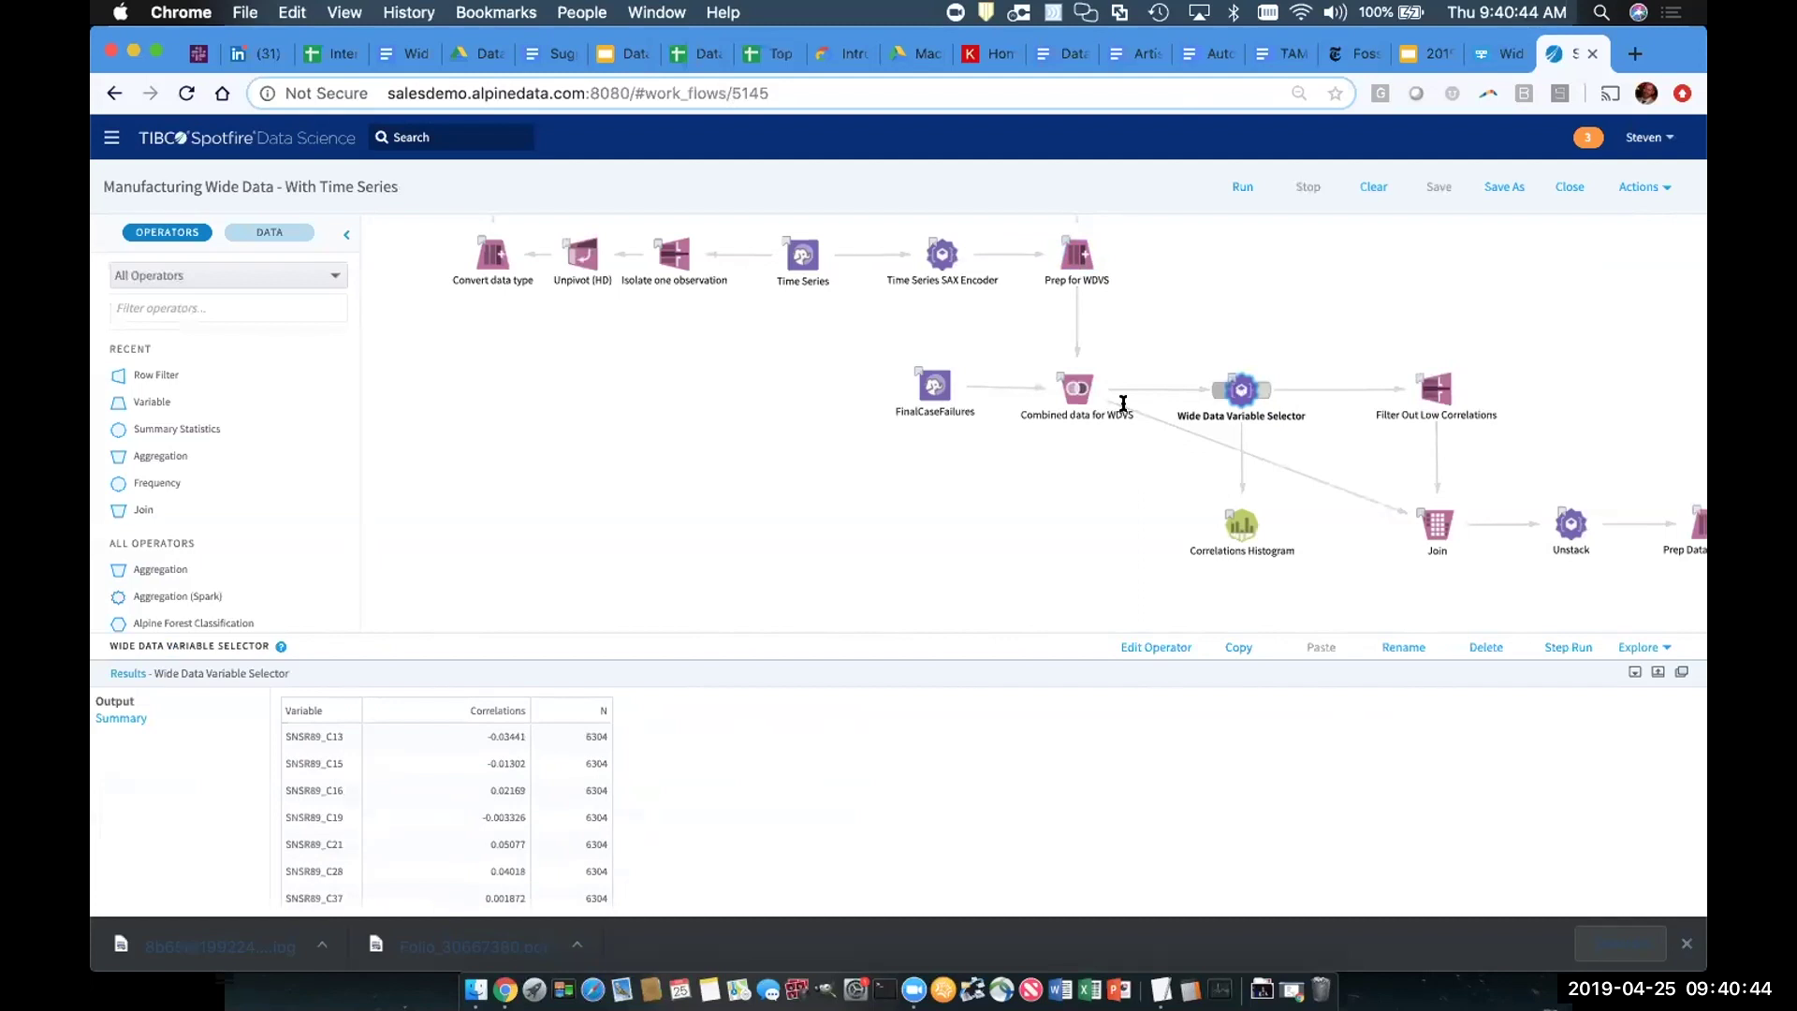
left_click(1066, 401)
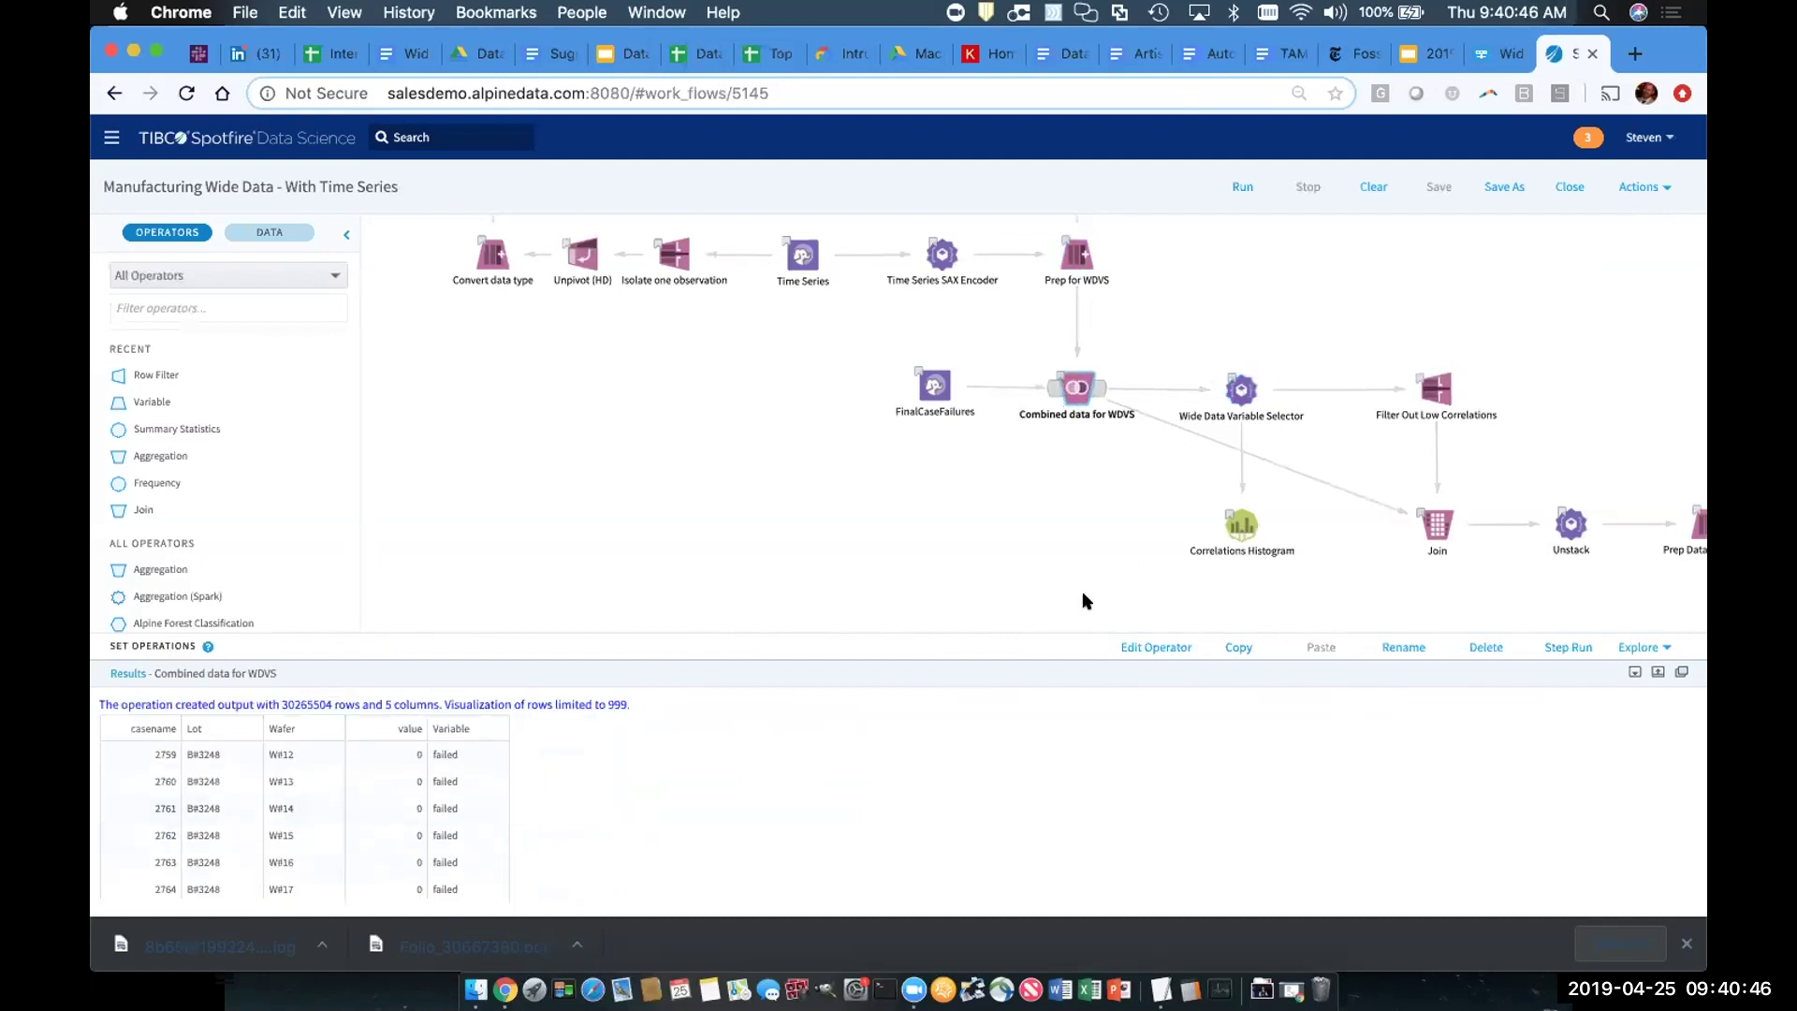
left_click(1242, 389)
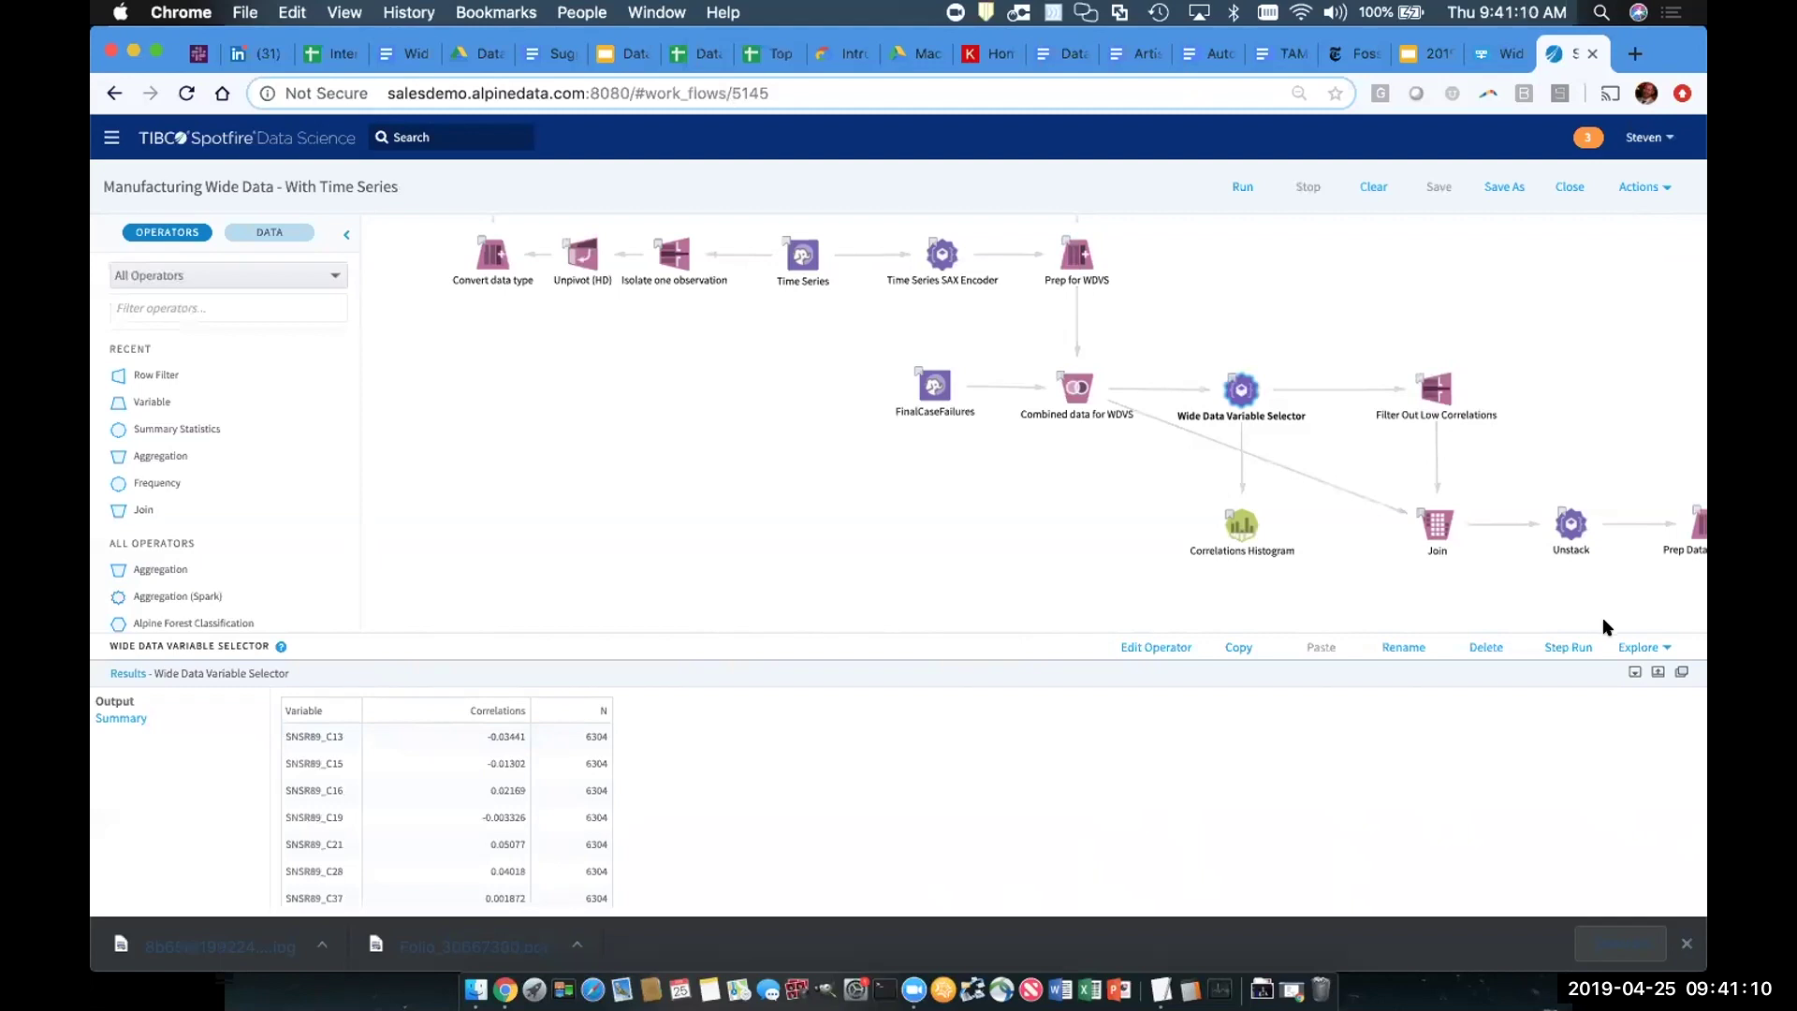
Step: Zoom the Correlations Histogram into its populated range, then show the Join output of 151,296 rows
left_click(1245, 525)
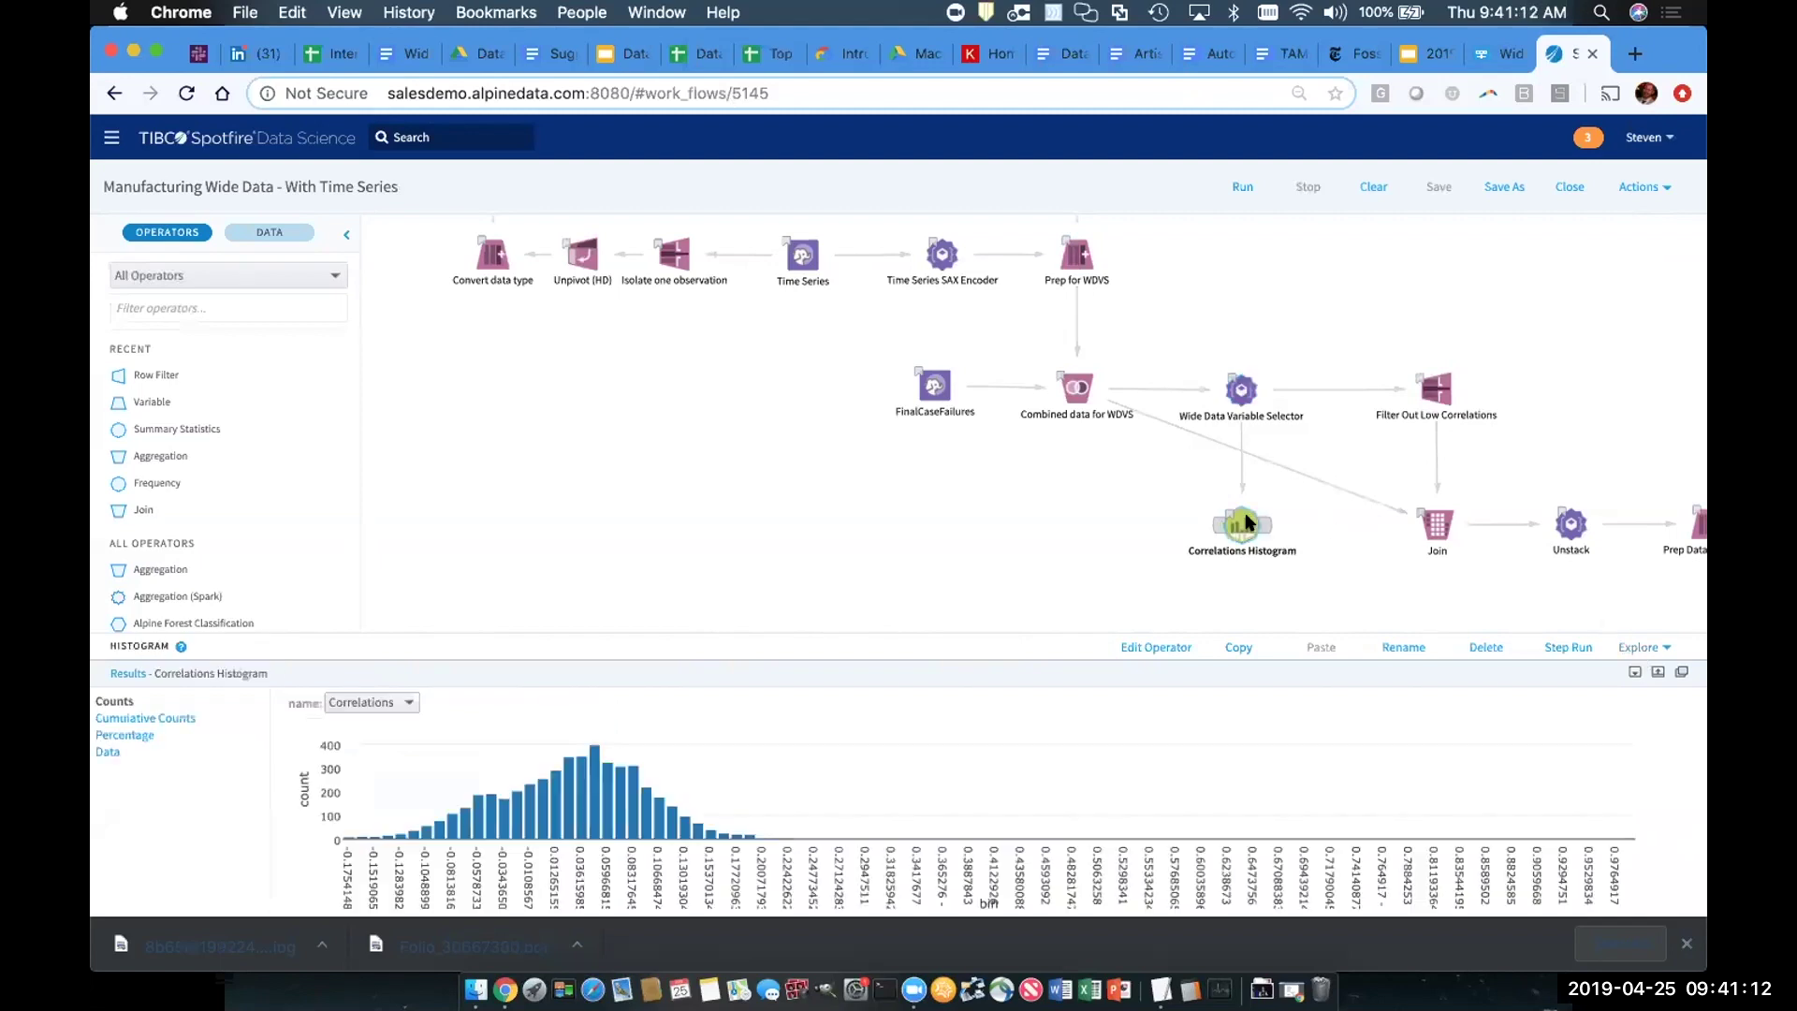
left_click_drag(394, 735, 755, 850)
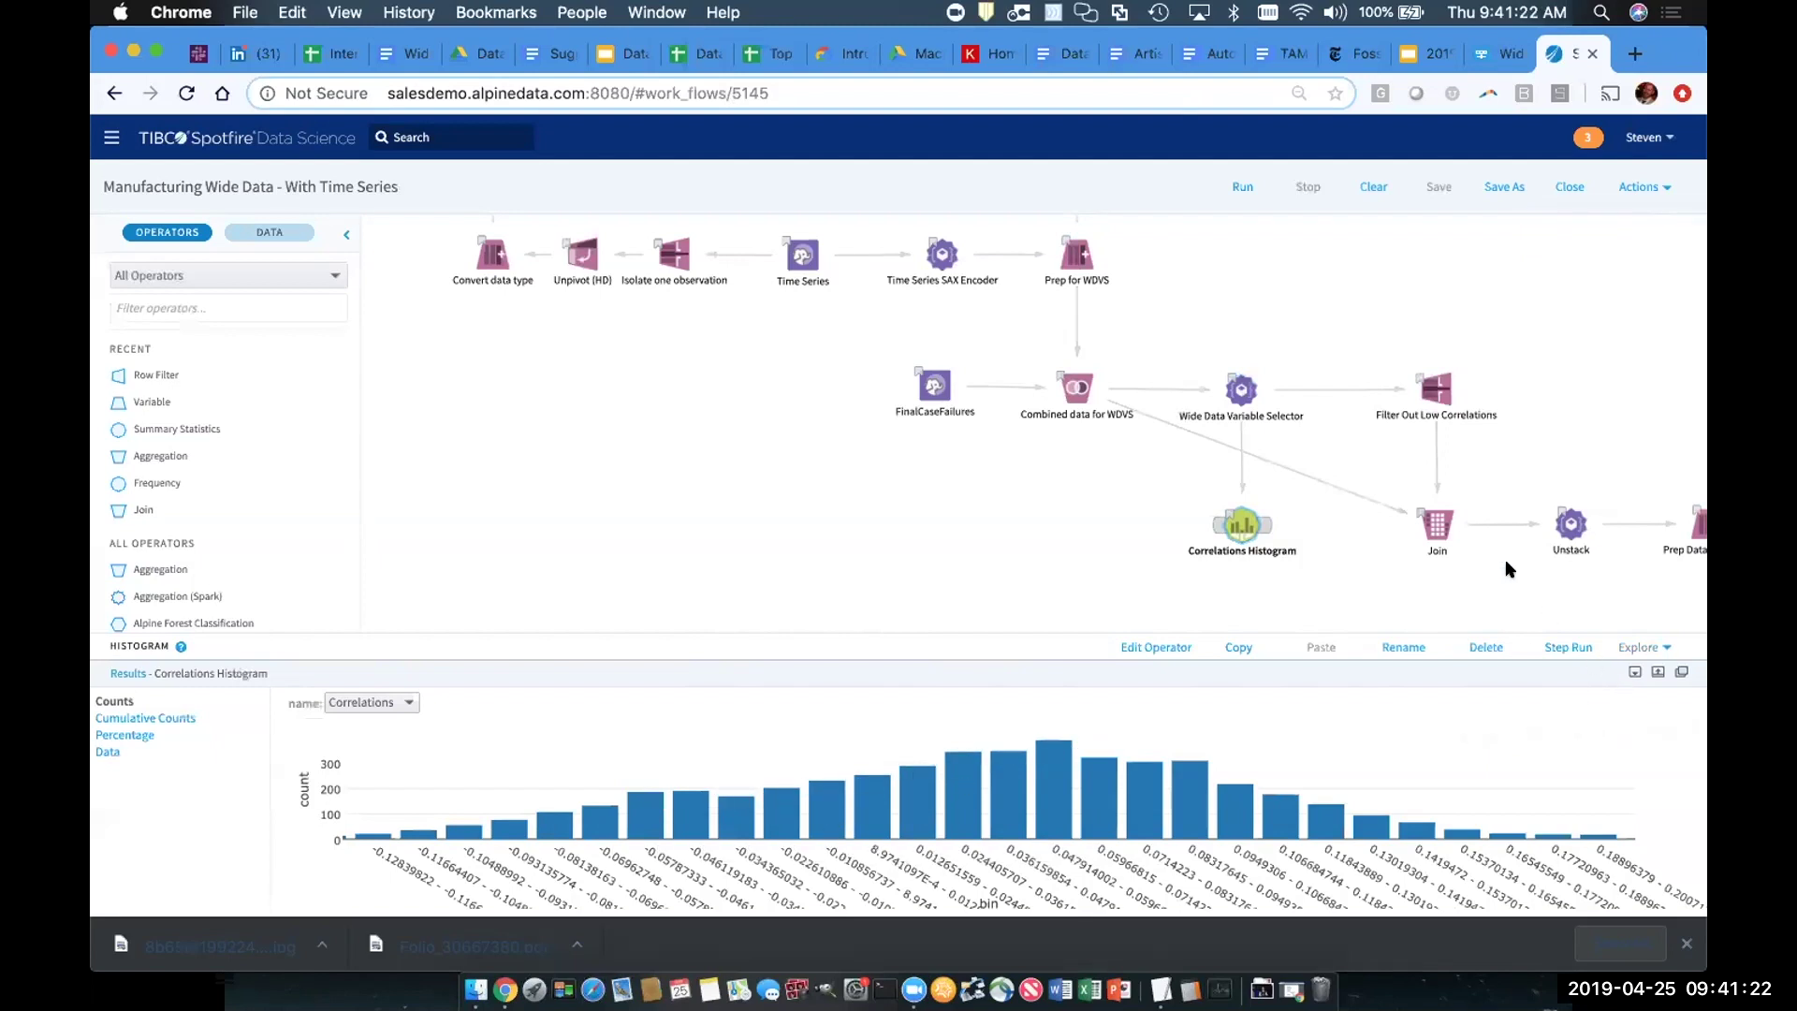
left_click(1432, 524)
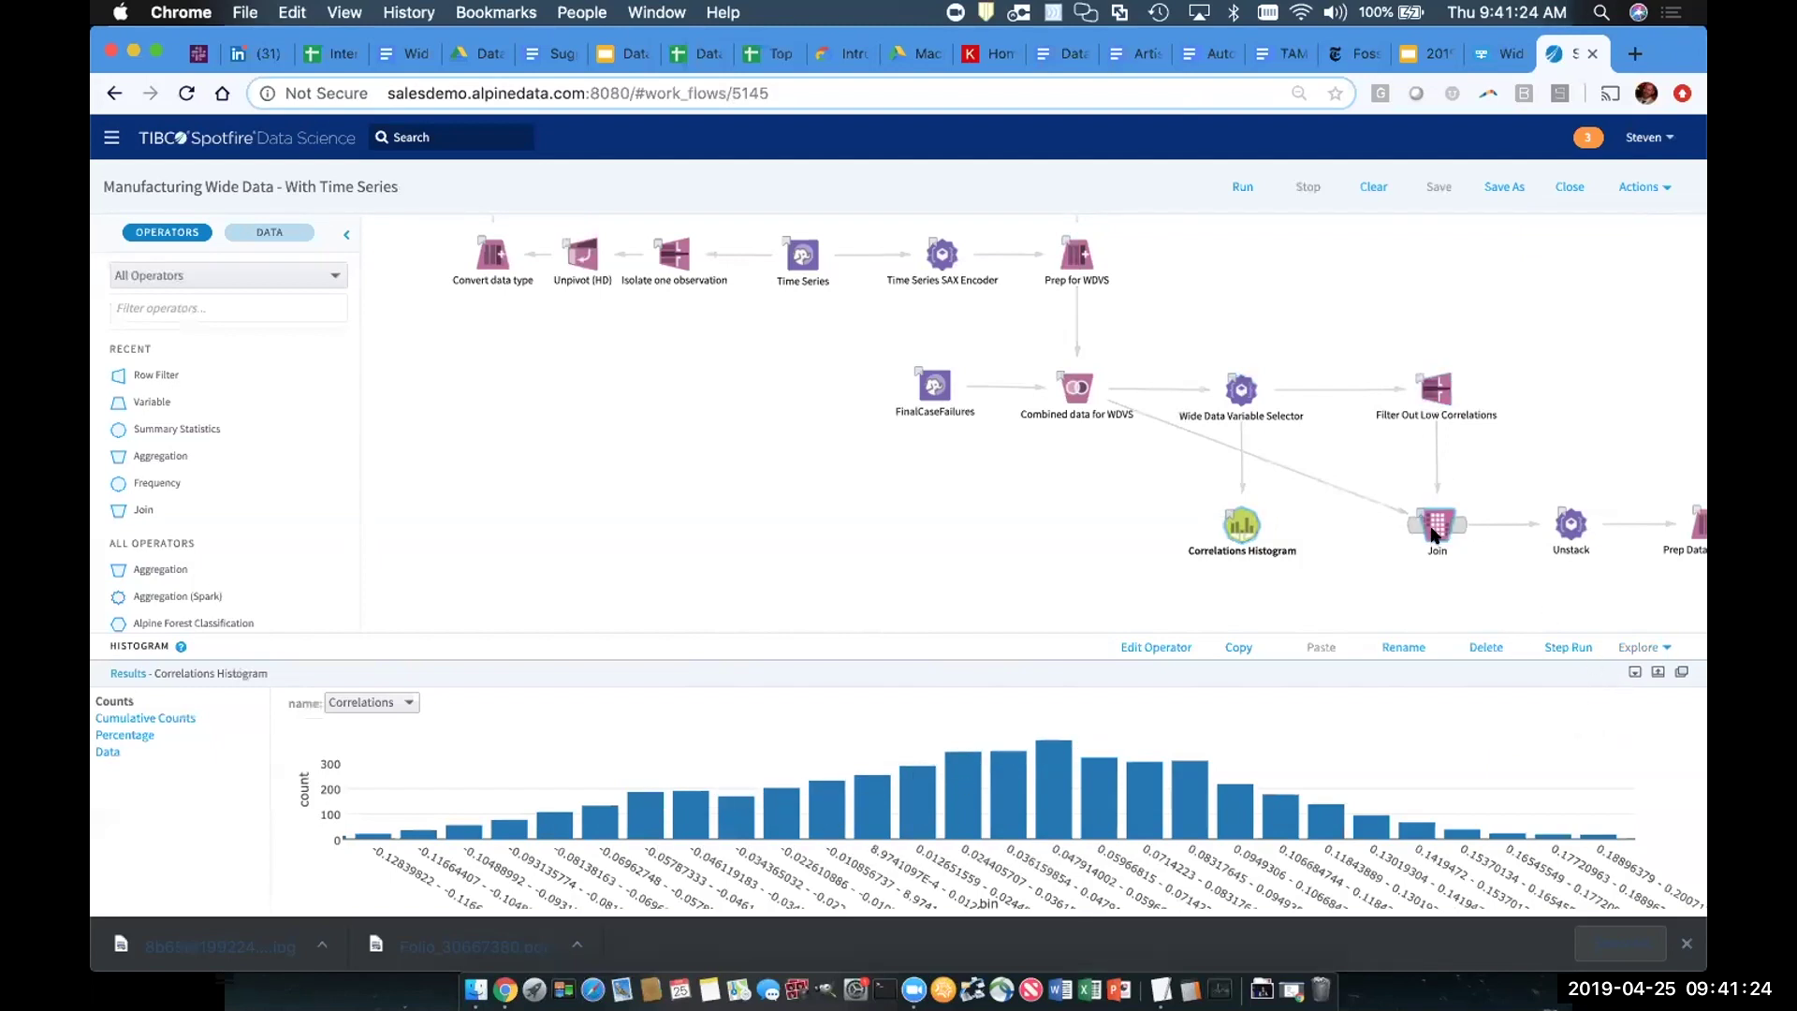
Step: Browse the Unstack output's wide Variable_SNSR columns and bring Alpine Forest Regression into view
left_click(1561, 535)
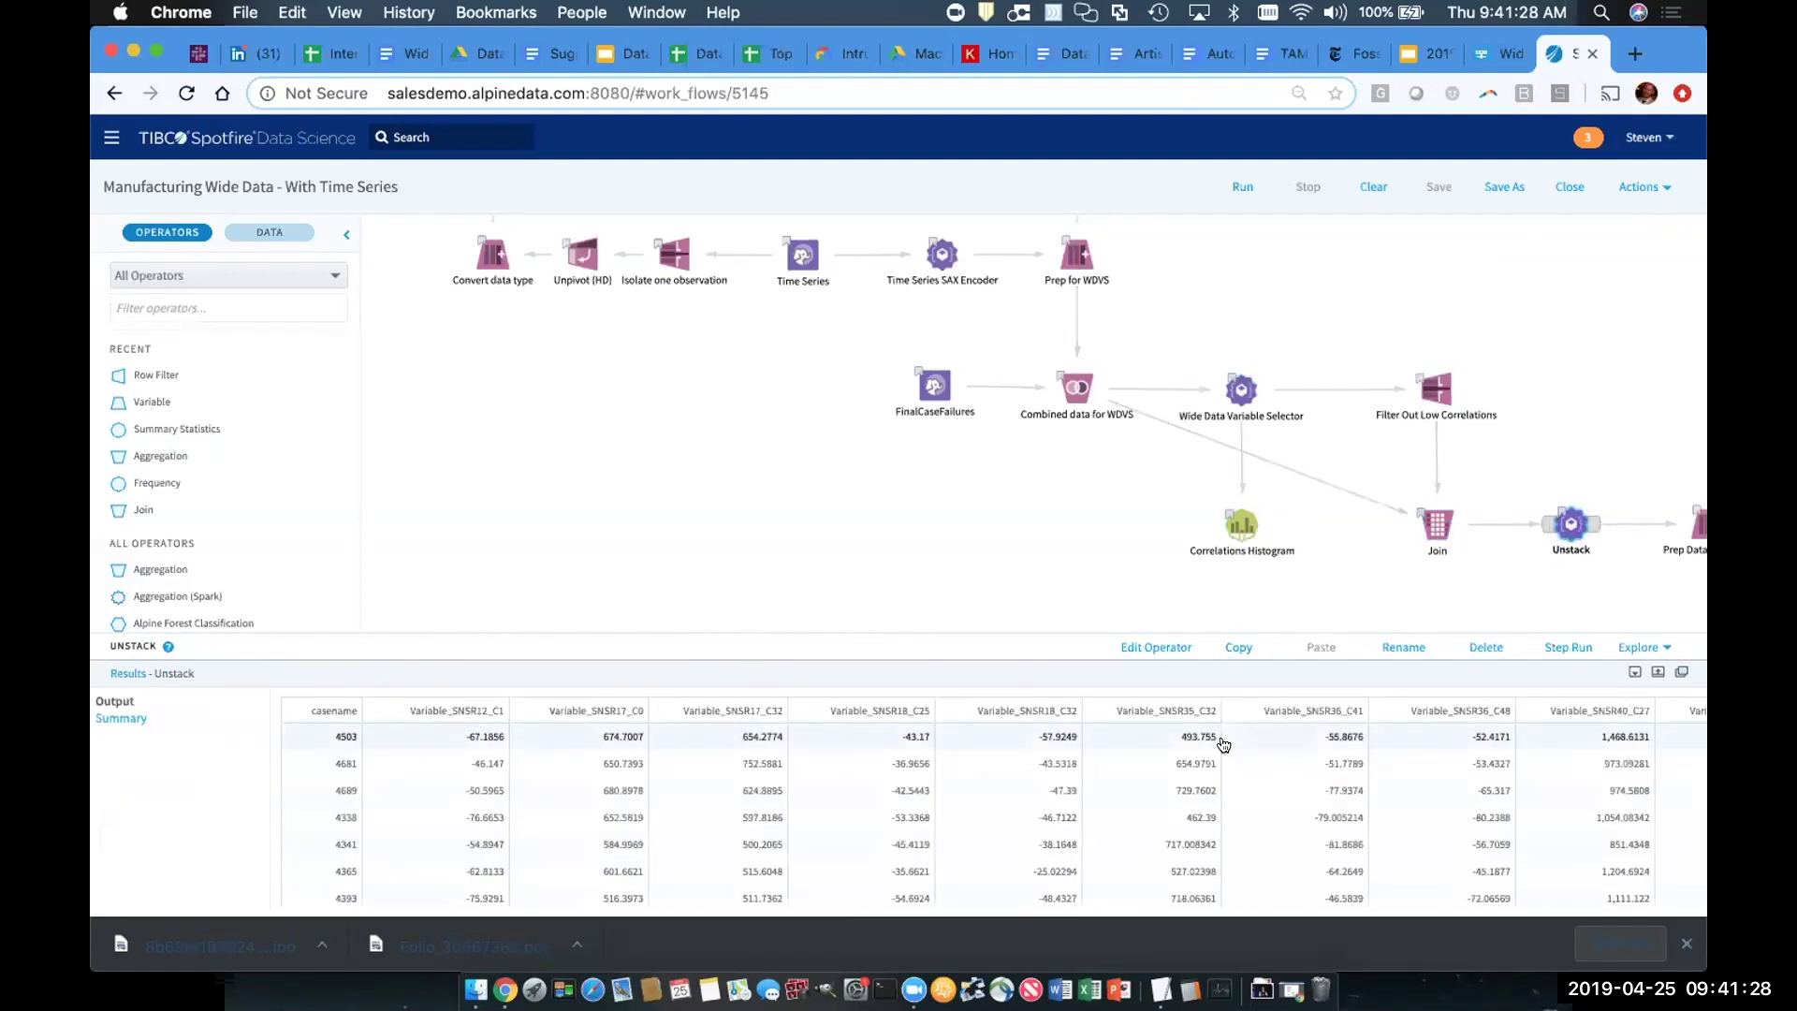
scroll(1212, 774, "right", 15)
scroll(1212, 774, "left", 15)
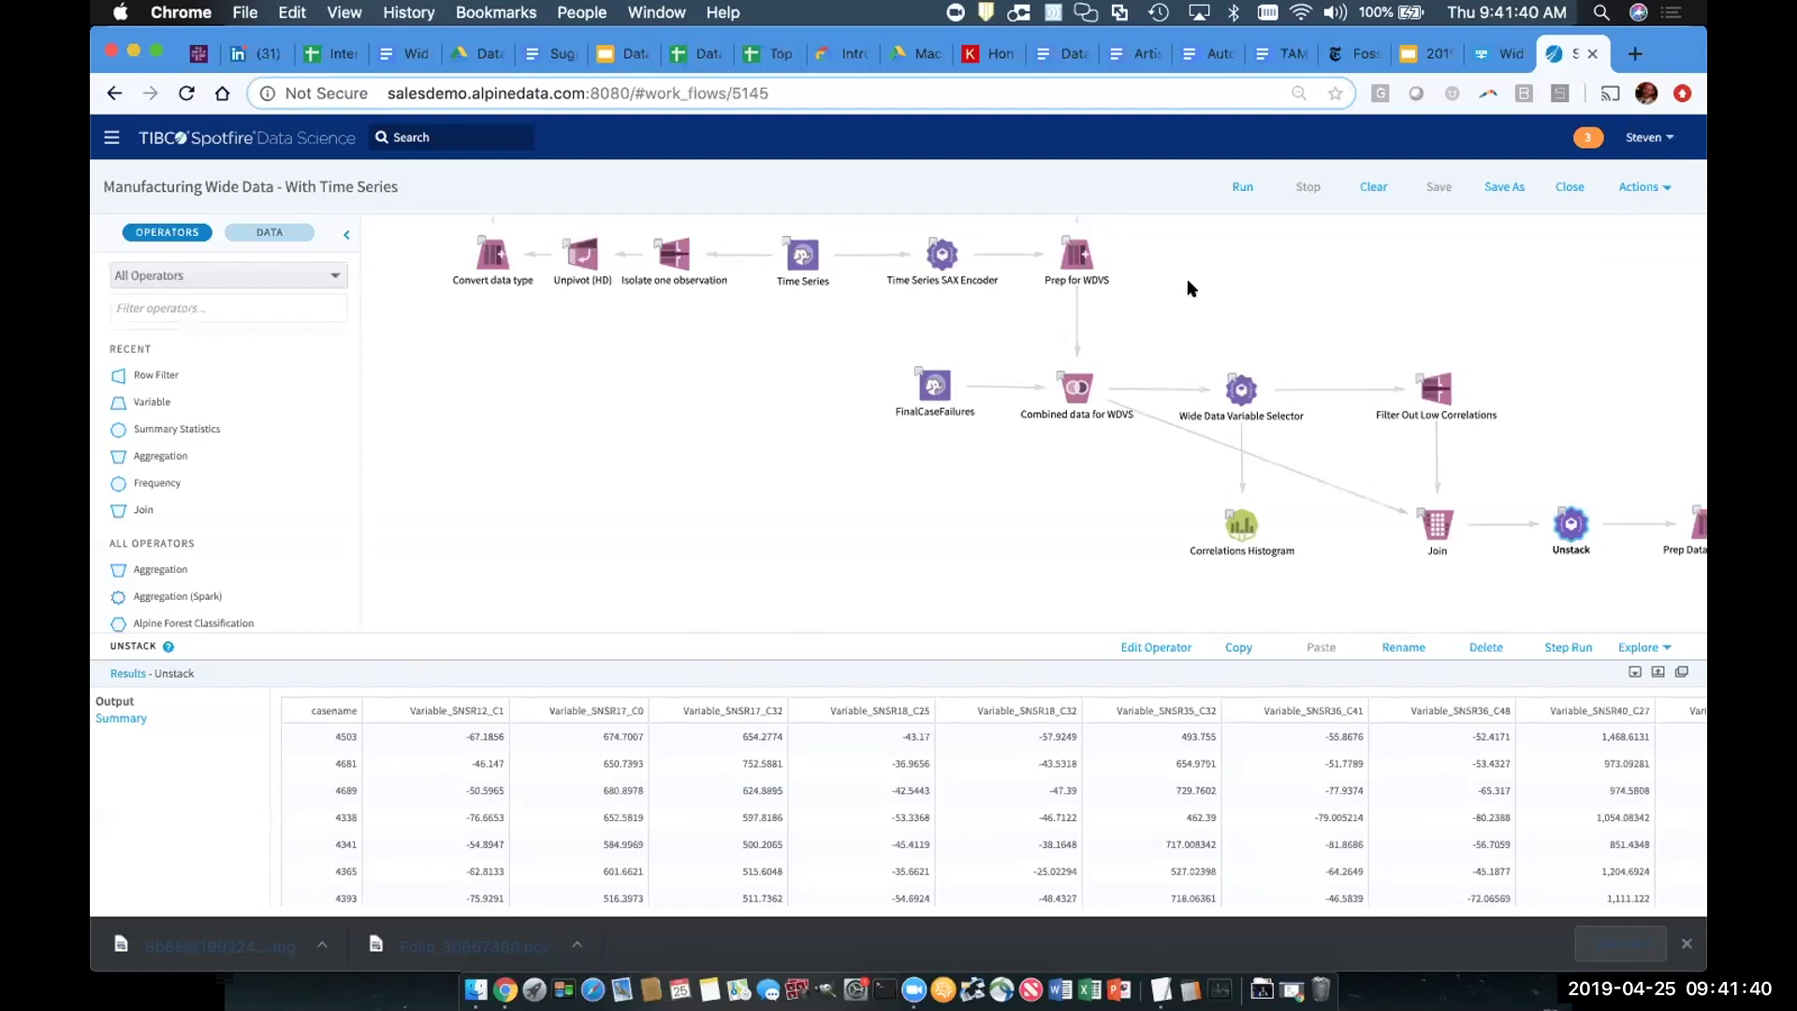
scroll(1180, 286, "down", 2)
scroll(1182, 287, "right", 5)
scroll(1183, 288, "right", 4)
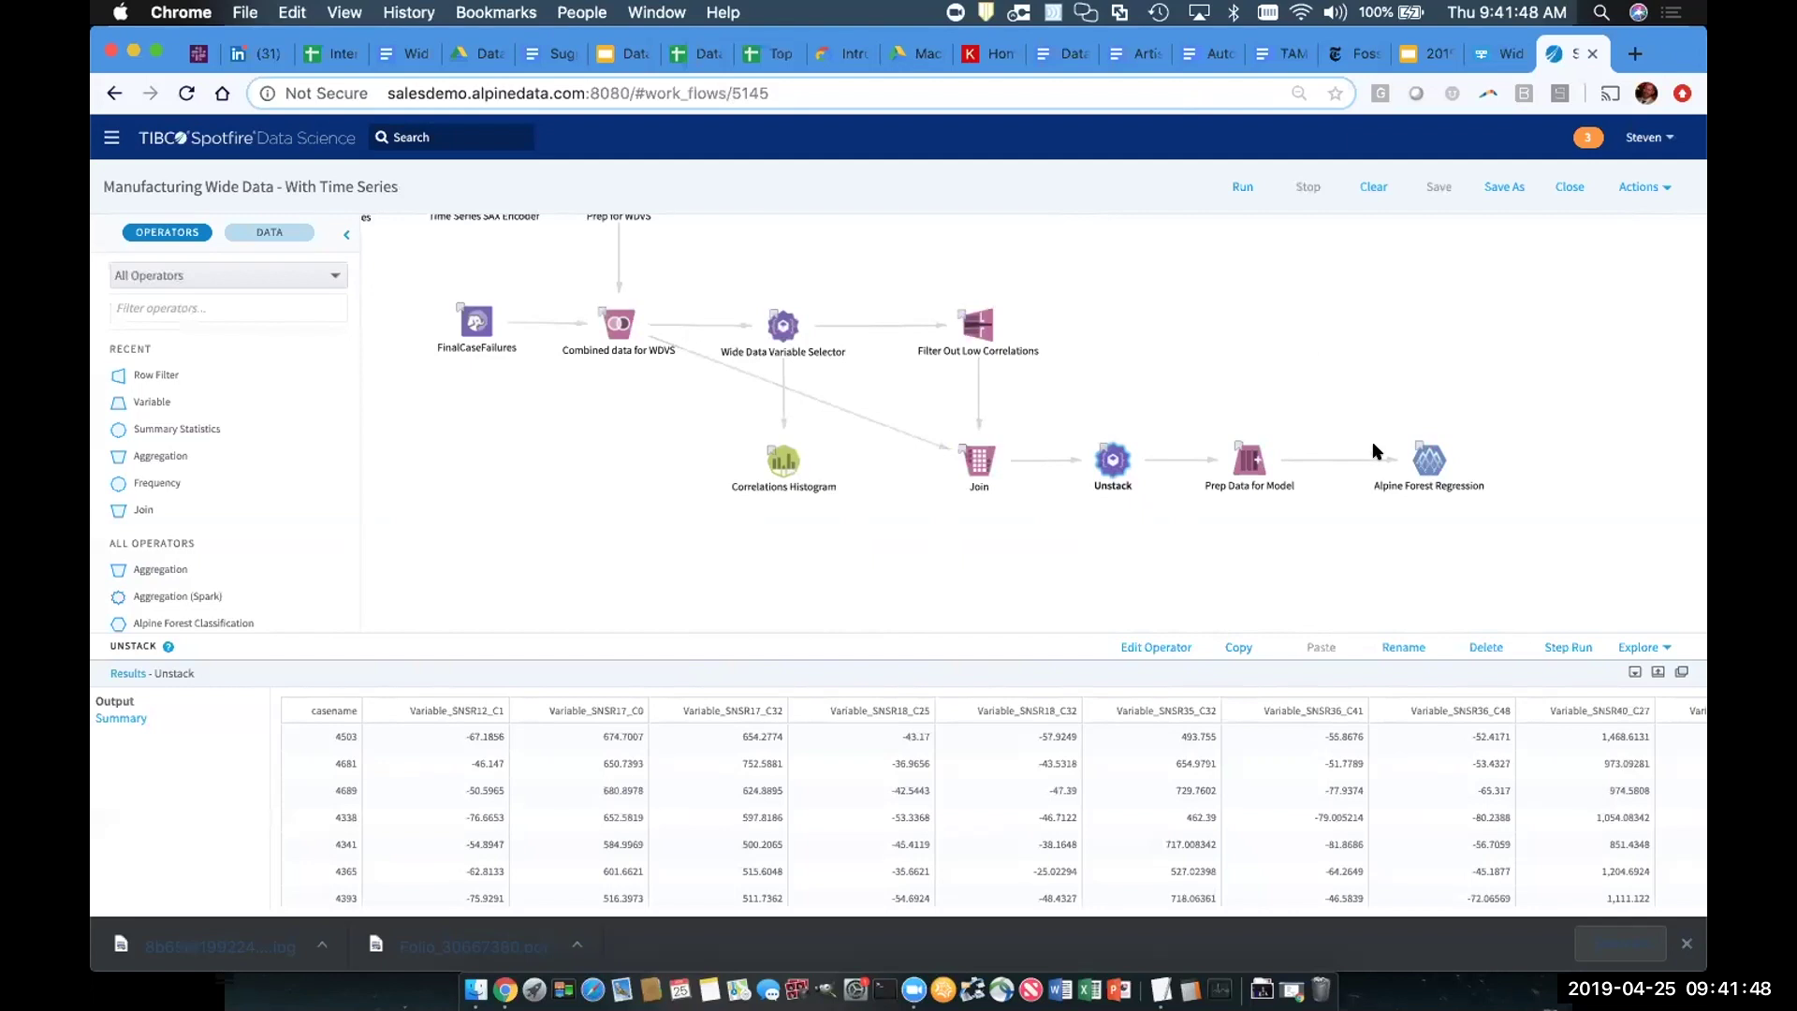
Step: Check the Alpine Forest Regression variable importance, led by Variable_SNSR4_C7, then return to the Spotfire dashboard
left_click(1418, 458)
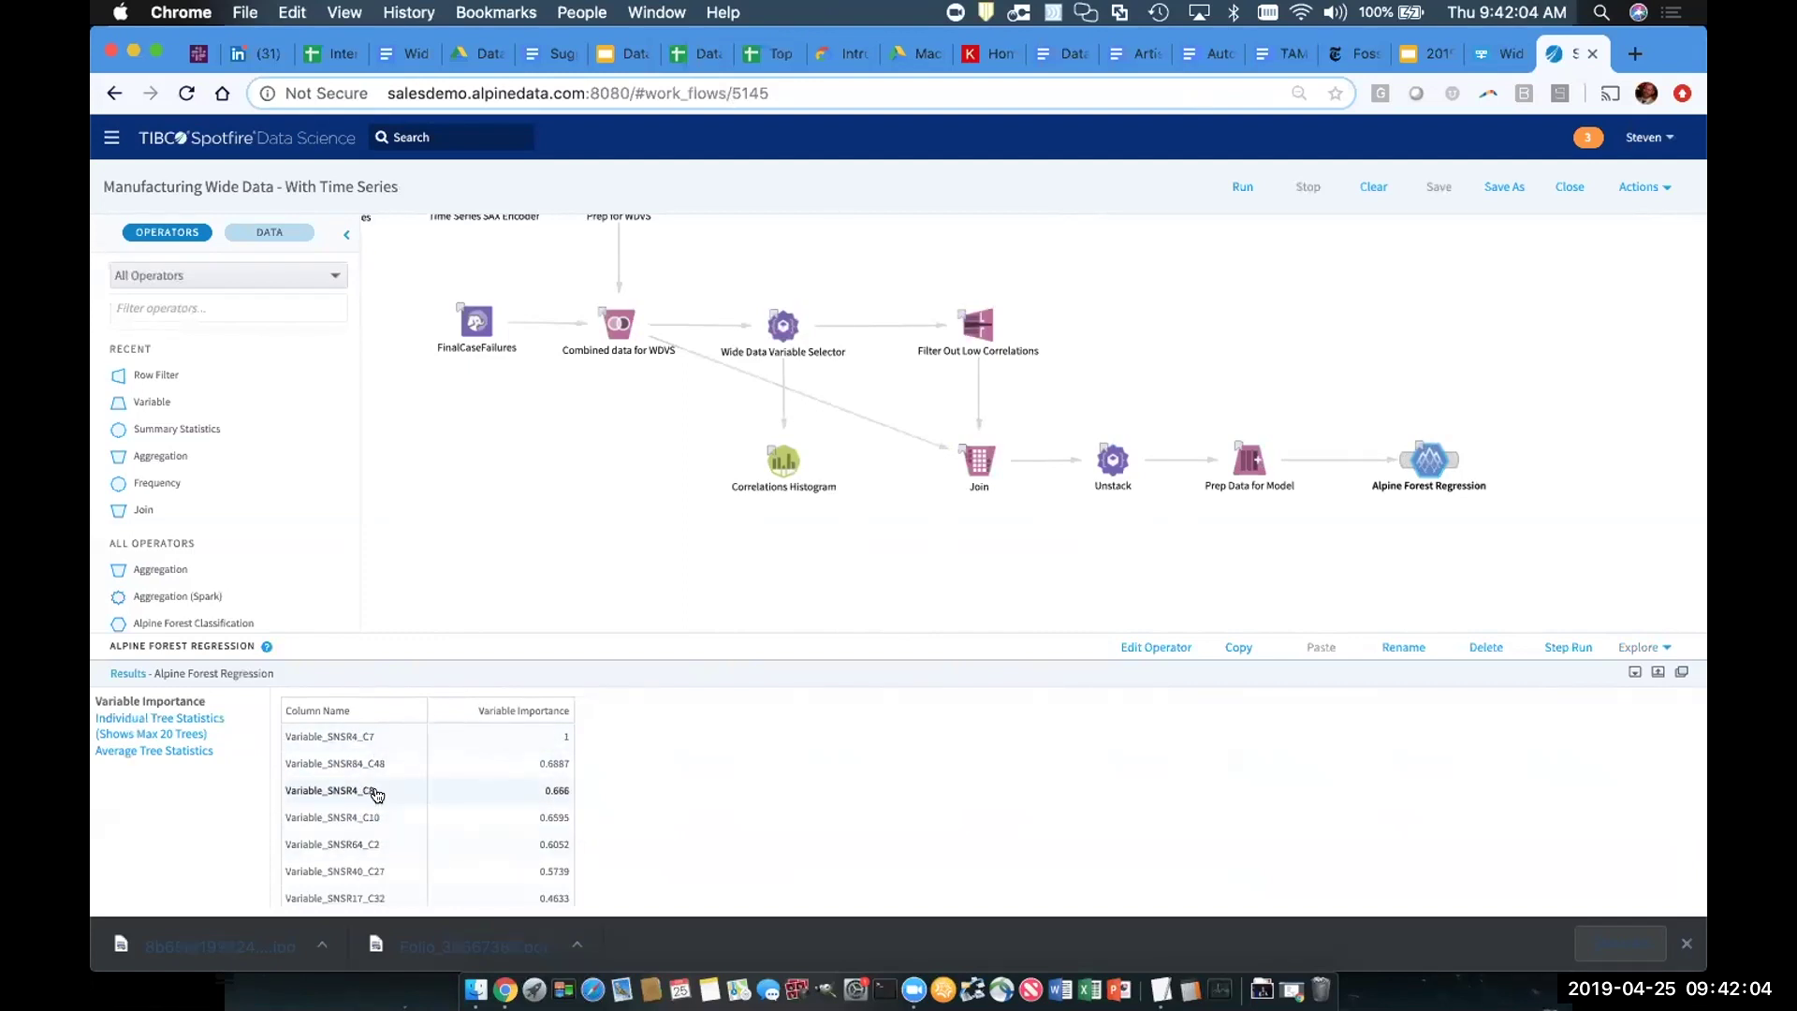
left_click(1498, 54)
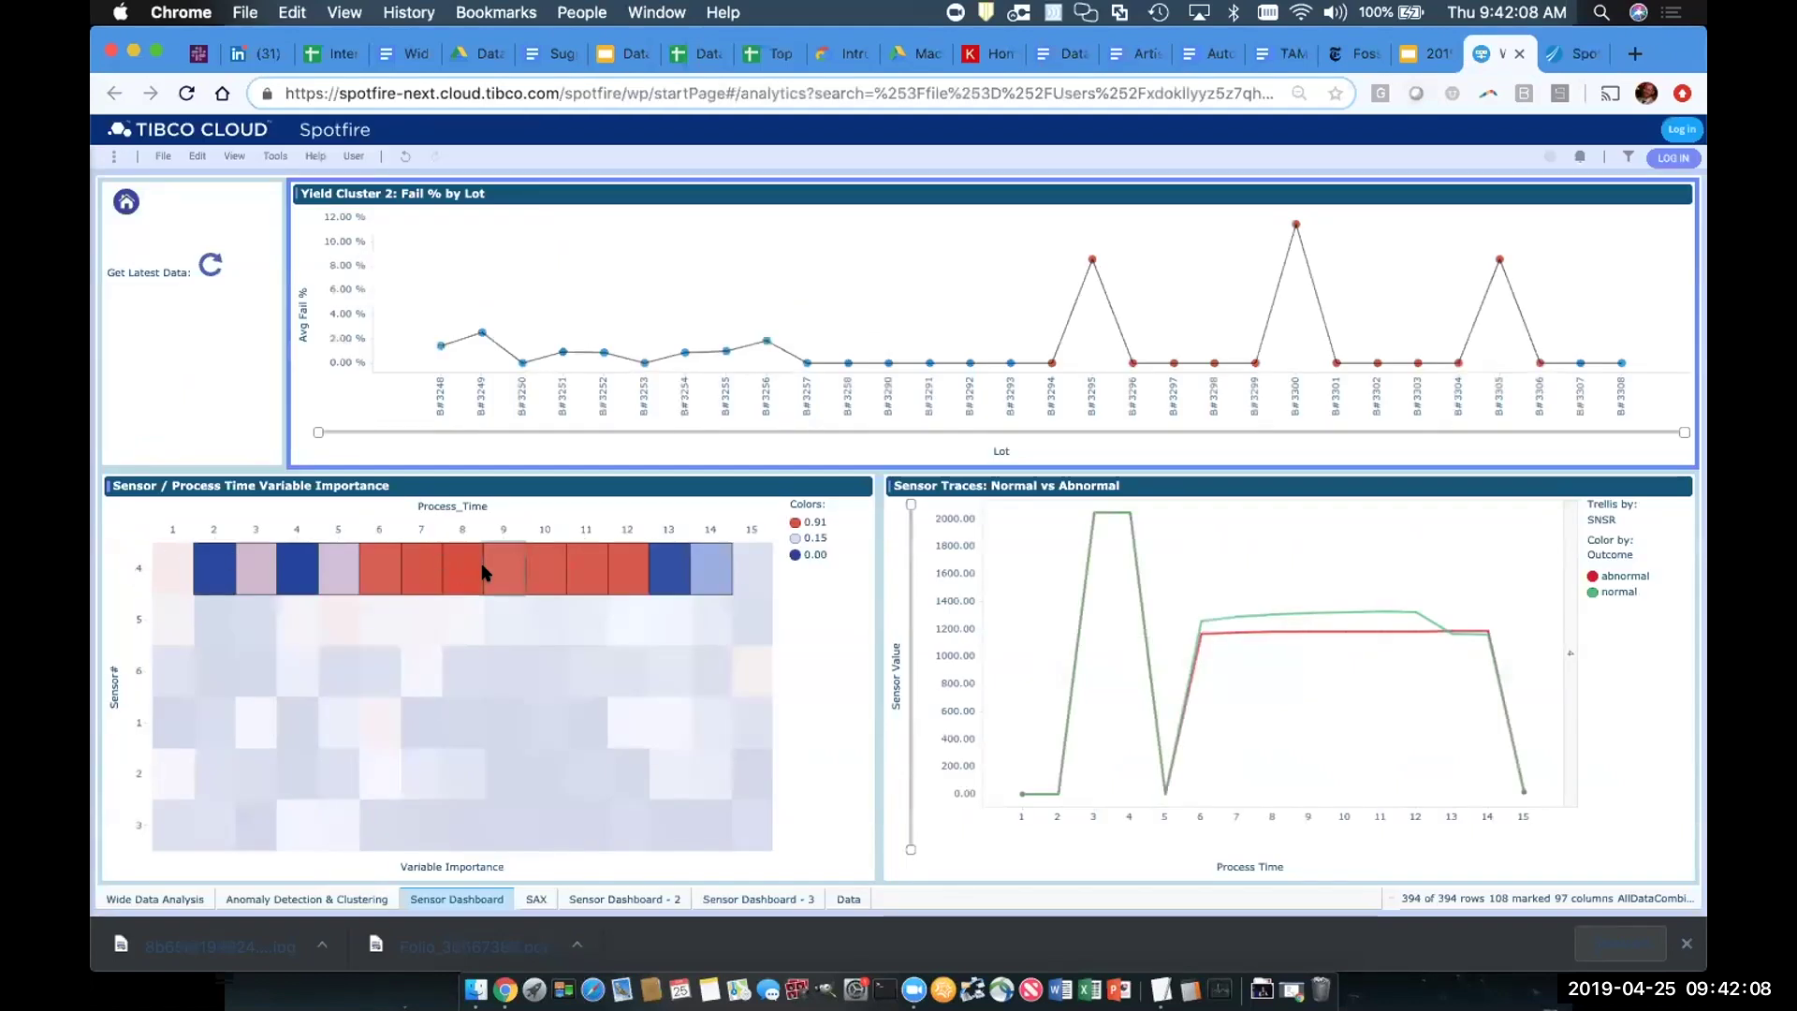
Step: Inspect sensor 4's heat map tooltip, most important at process times 6–12
mouse_move(485, 573)
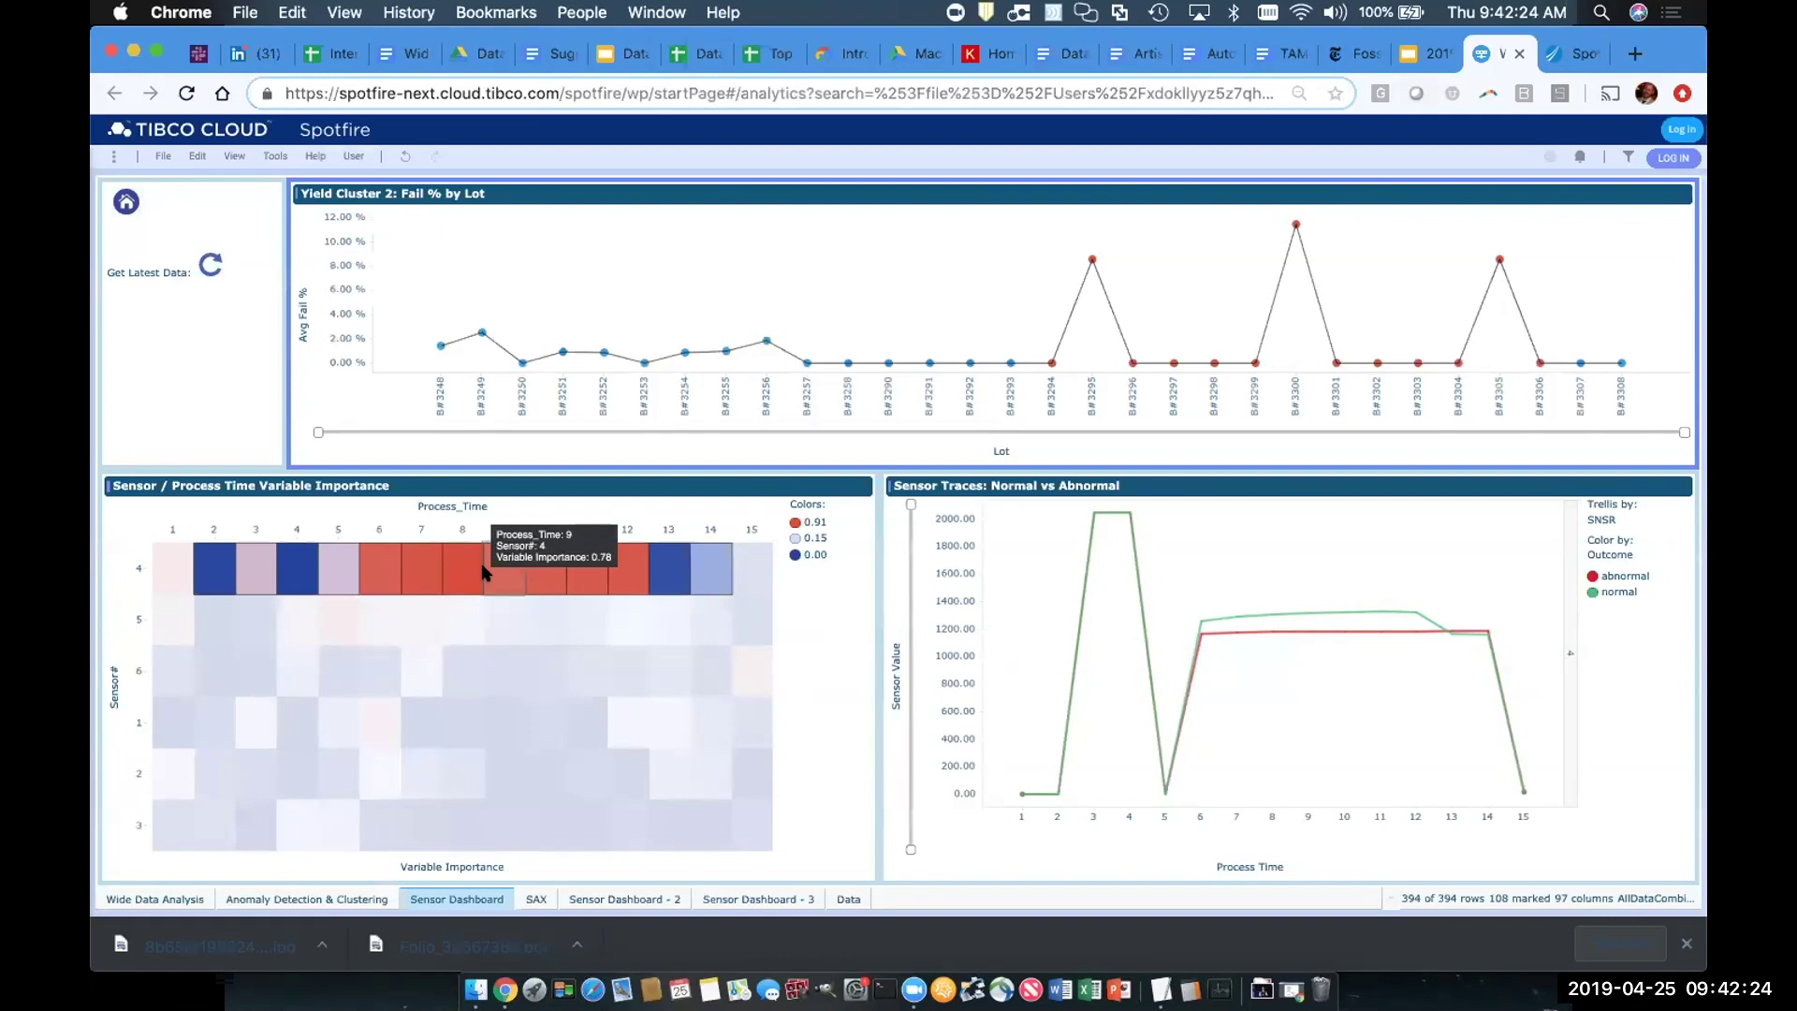
Step: Glance at the Data Science workflow, then return to the Spotfire sensor dashboard
left_click(1554, 58)
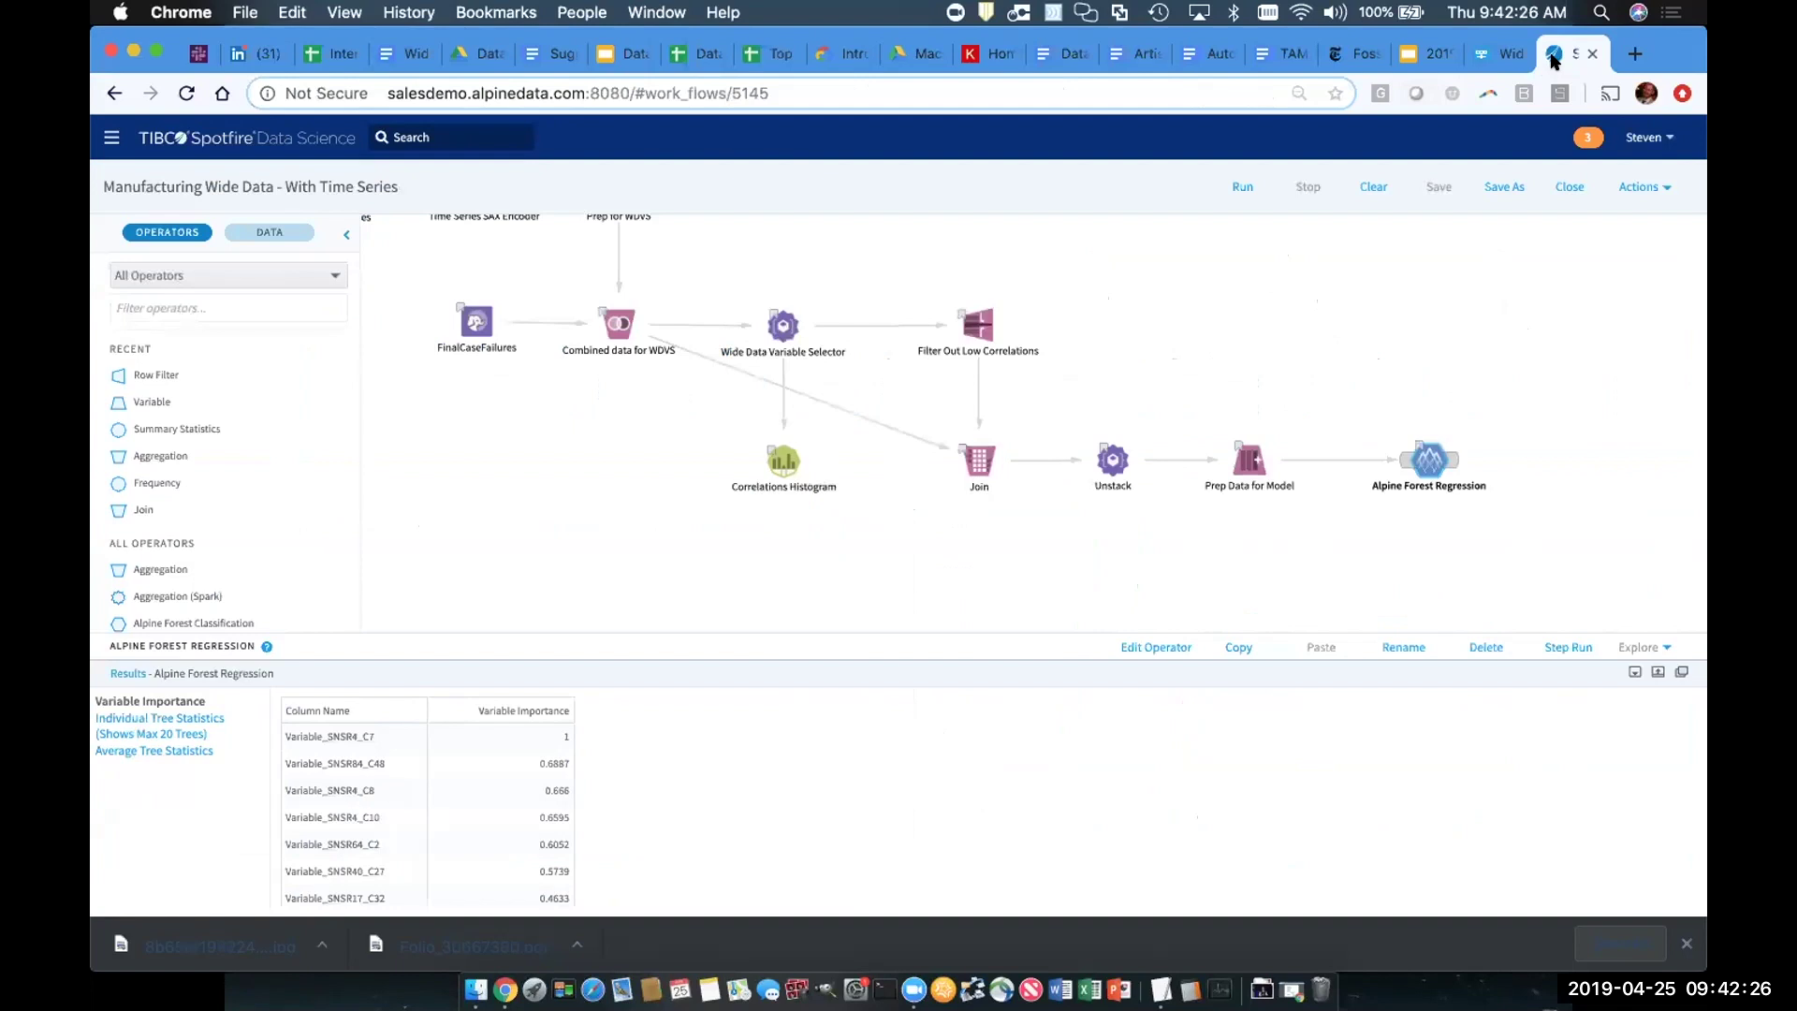
left_click(1498, 53)
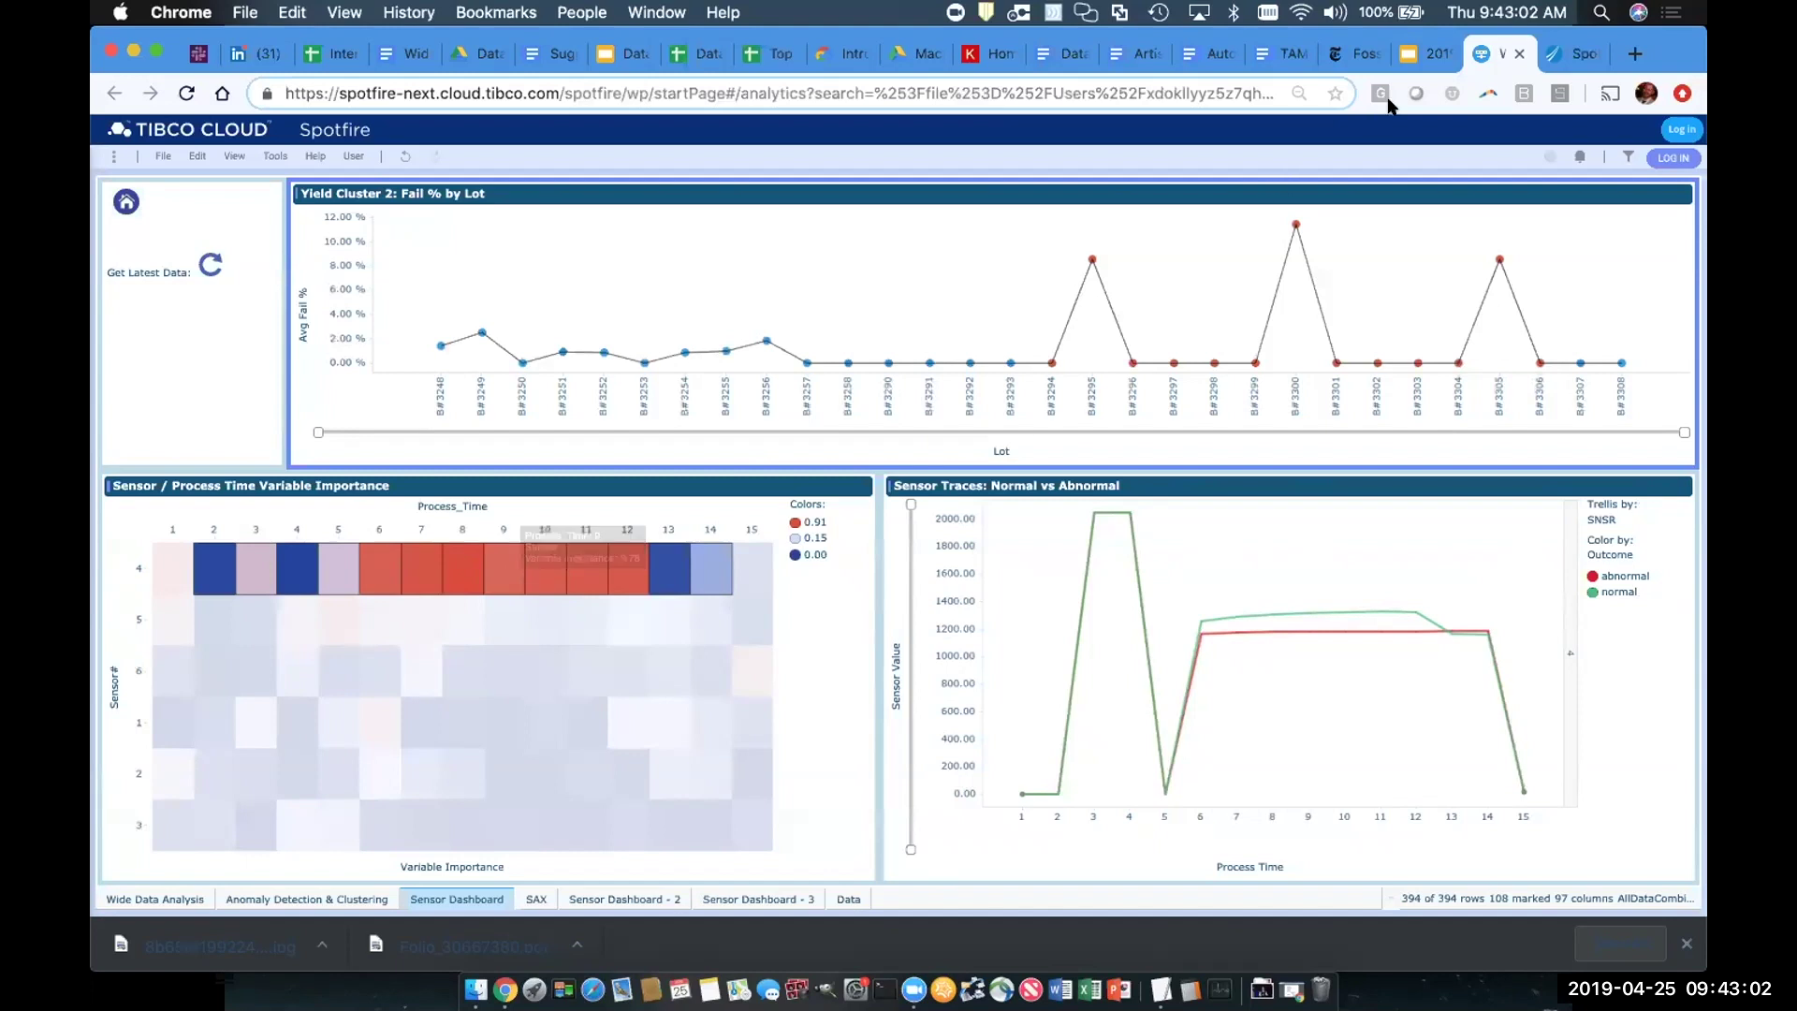
Step: Switch to the 2019-04-25_TIBCO_Analytics Meetup deck in Google Slides
left_click(1416, 56)
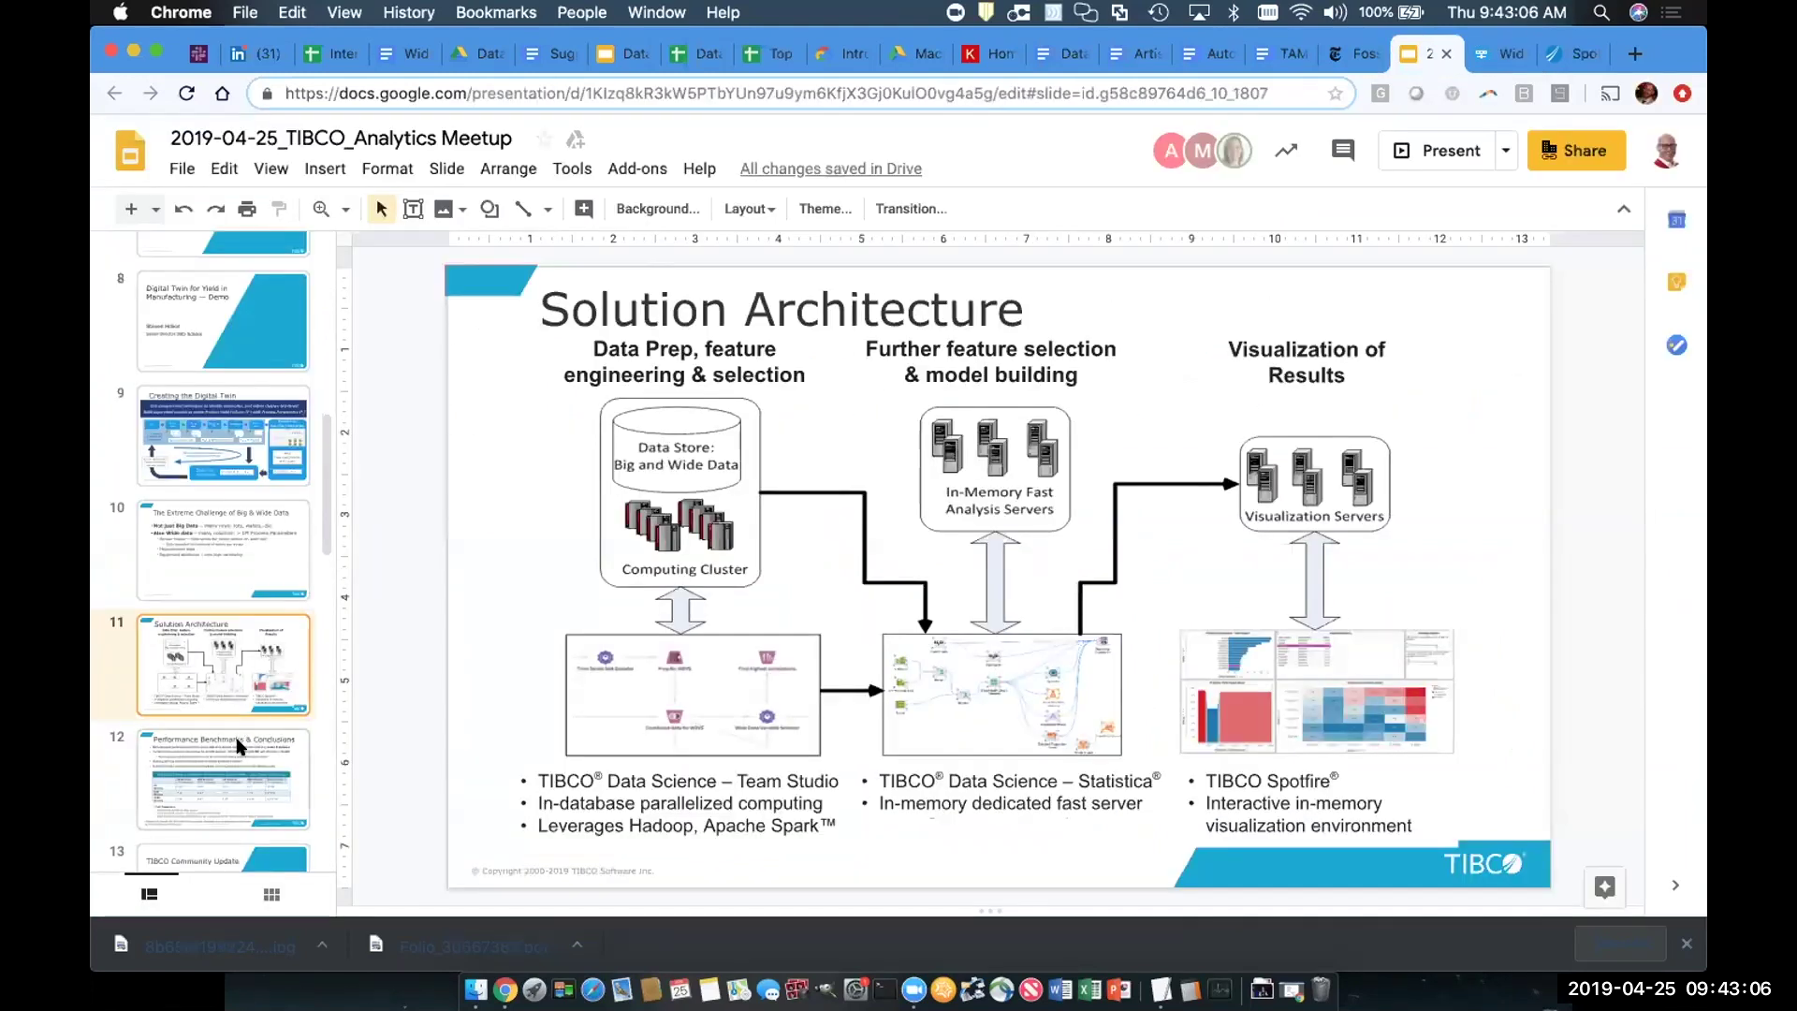